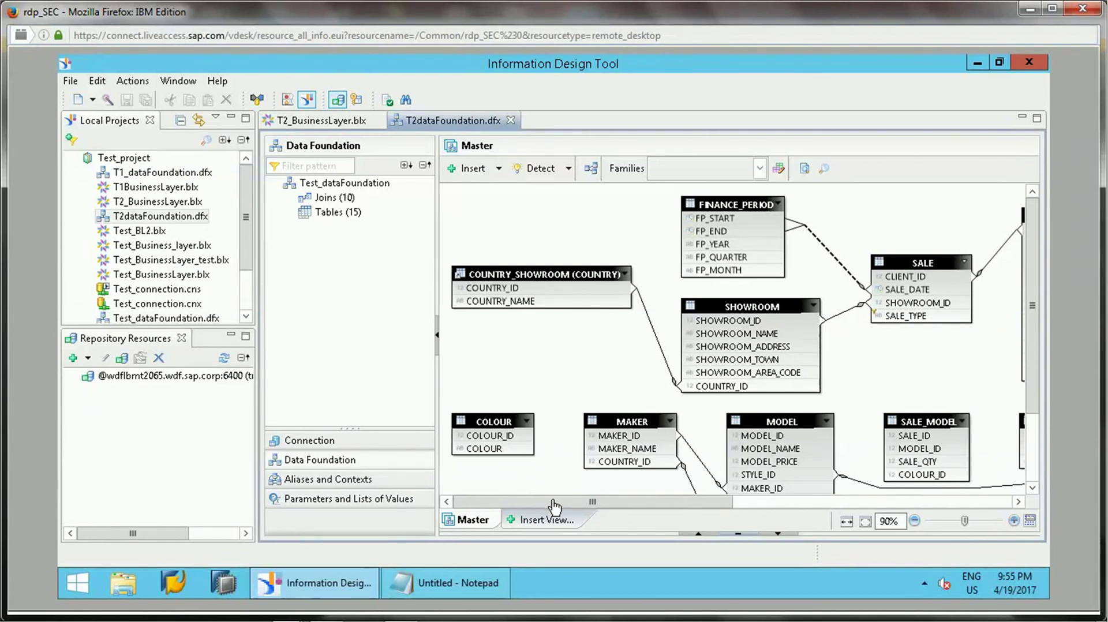
# Step: Scroll the T2dataFoundation Master diagram across its SALE, SHOWROOM and related tables
pyautogui.moveTo(555, 504); pyautogui.dragTo(815, 507)
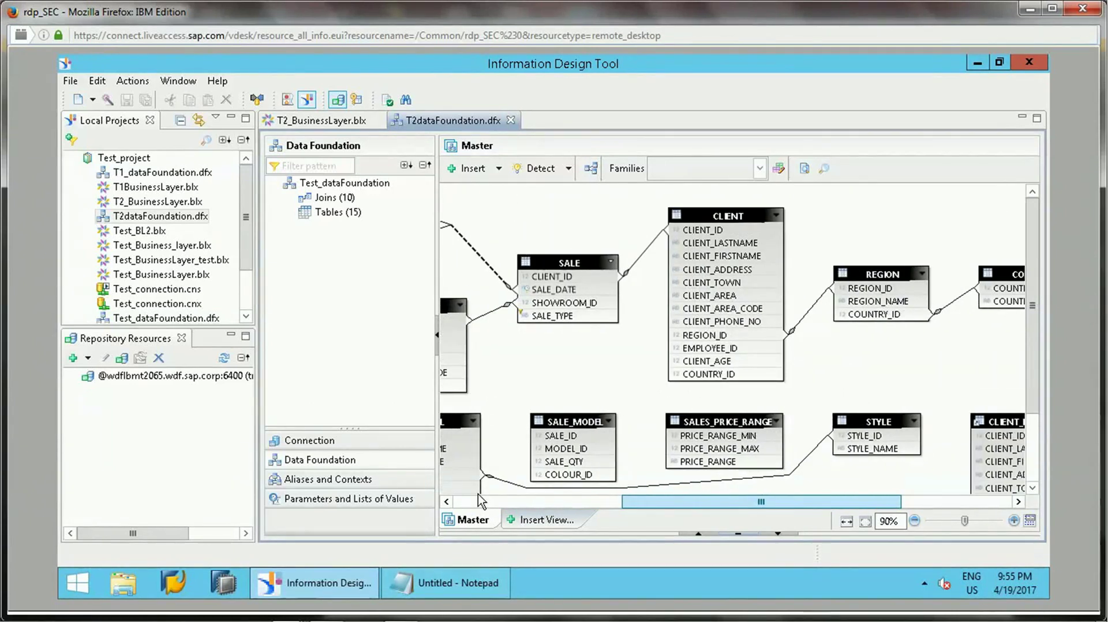
# Step: Insert the ANNUAL_FIGURES table from Test_connection > Motors > dbo without creating an alias
pyautogui.click(473, 501)
pyautogui.moveTo(474, 506); pyautogui.dragTo(484, 476)
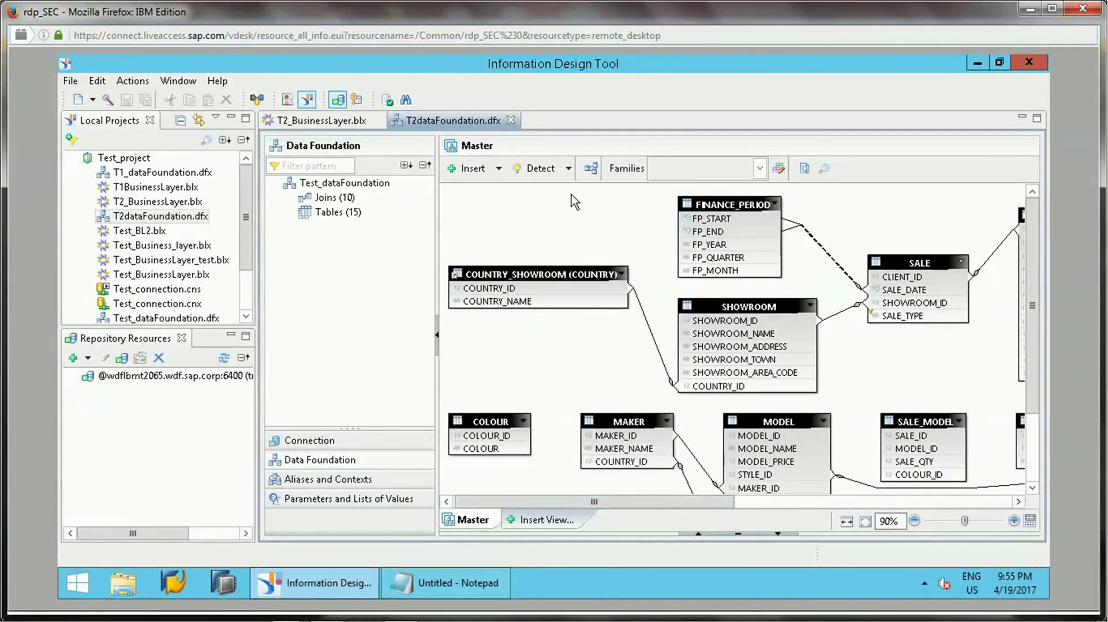
pyautogui.click(489, 168)
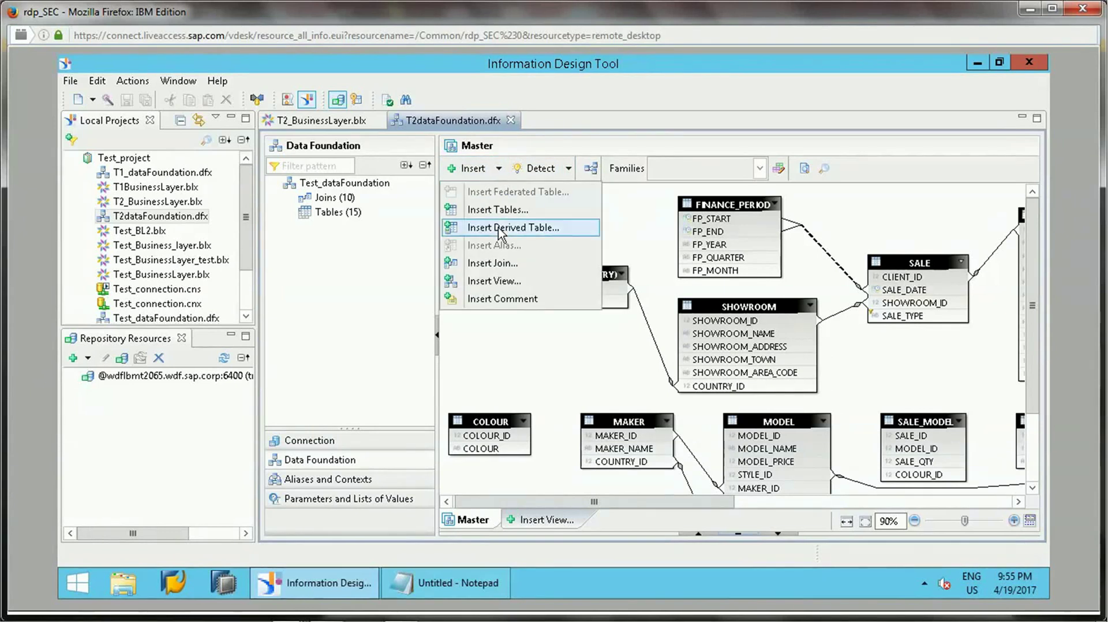
pyautogui.click(506, 212)
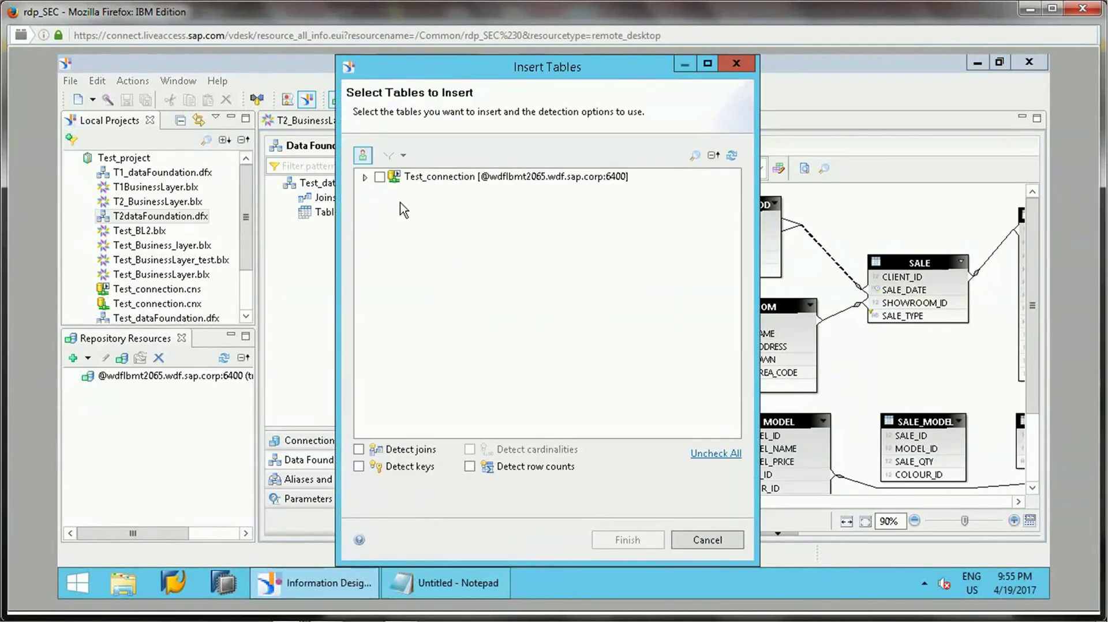
pyautogui.click(365, 177)
pyautogui.click(380, 250)
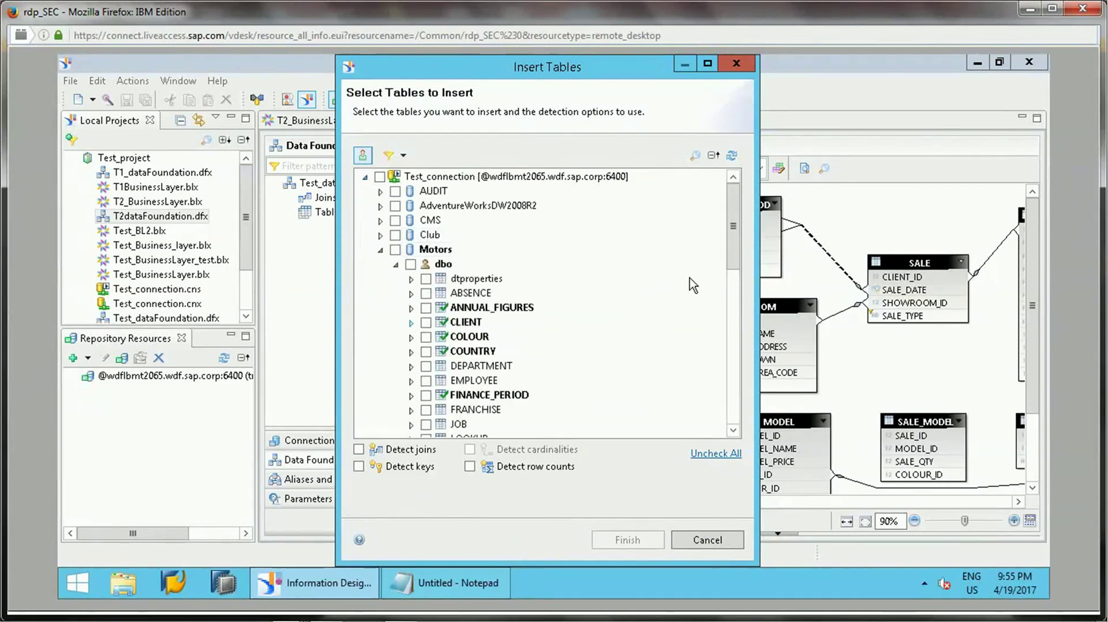
pyautogui.click(426, 307)
pyautogui.click(627, 540)
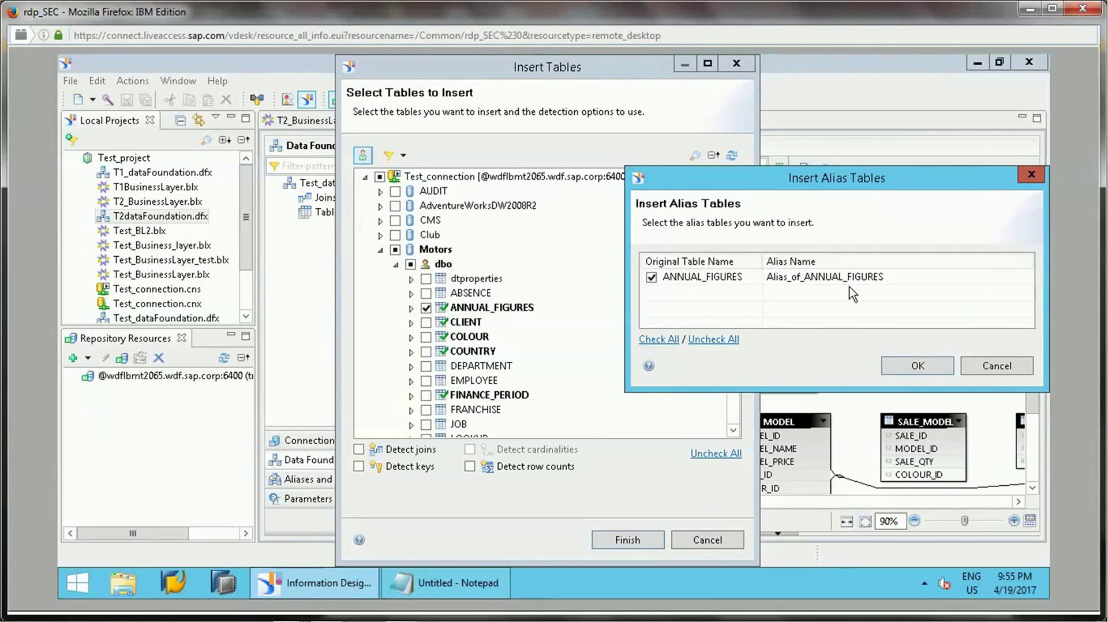
pyautogui.click(997, 366)
pyautogui.moveTo(638, 501); pyautogui.dragTo(921, 511)
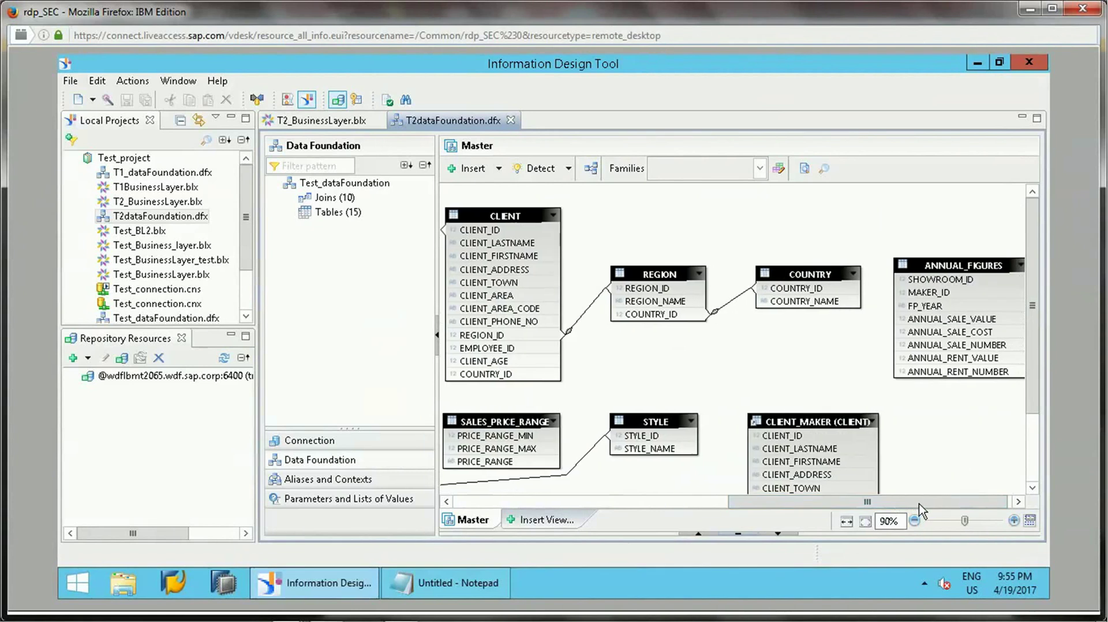
# Step: Select the ANNUAL_FIGURES table in the diagram and begin inserting a new join
pyautogui.click(963, 266)
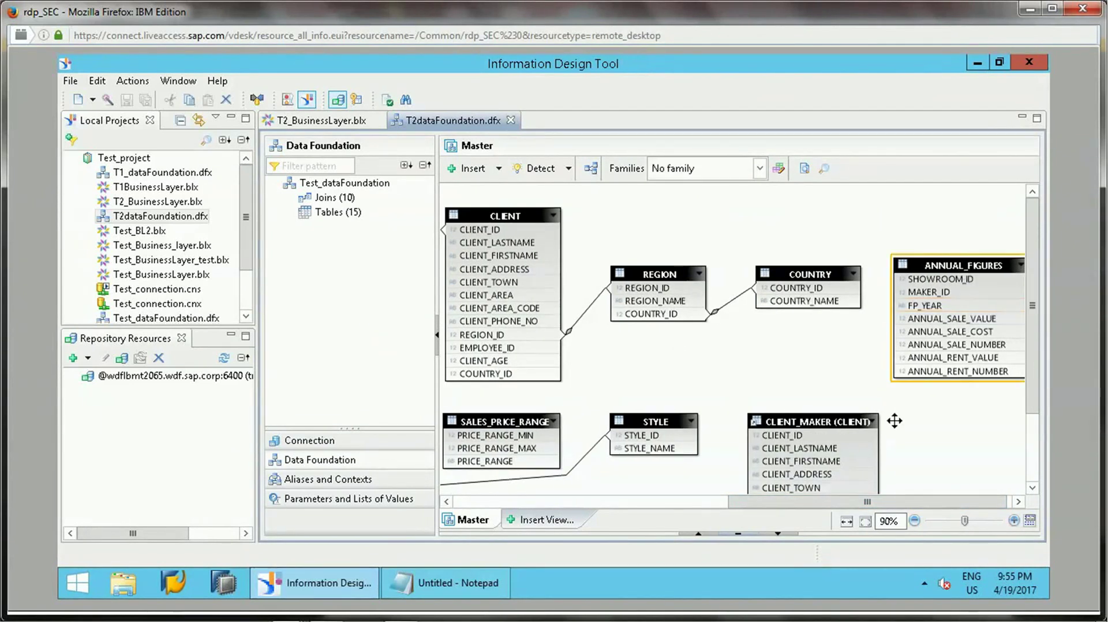
pyautogui.moveTo(869, 508); pyautogui.dragTo(934, 506)
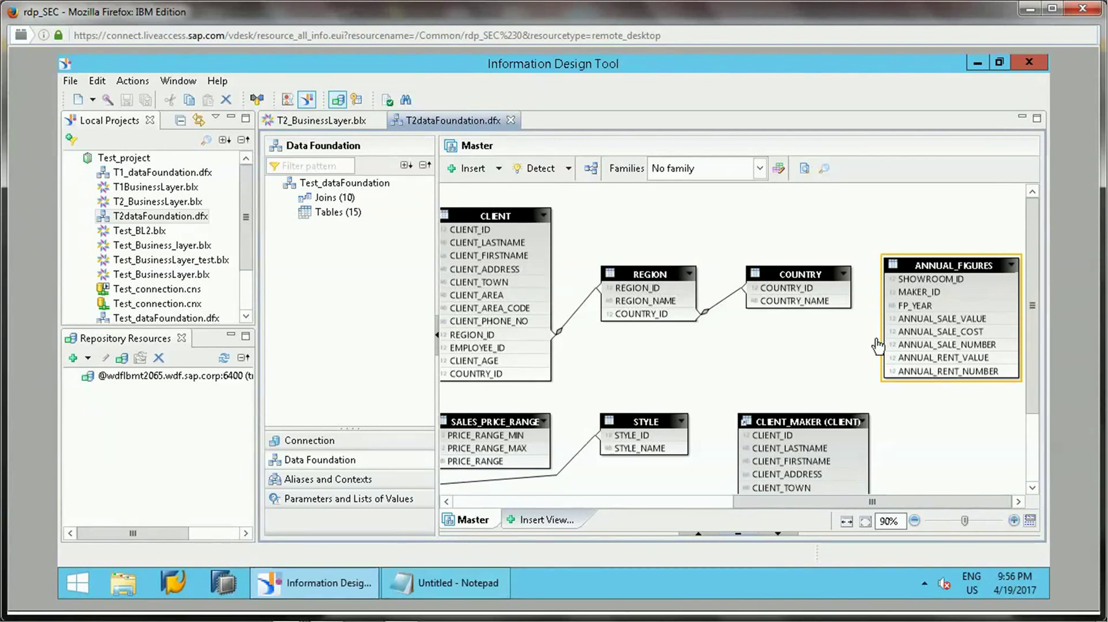
pyautogui.click(499, 168)
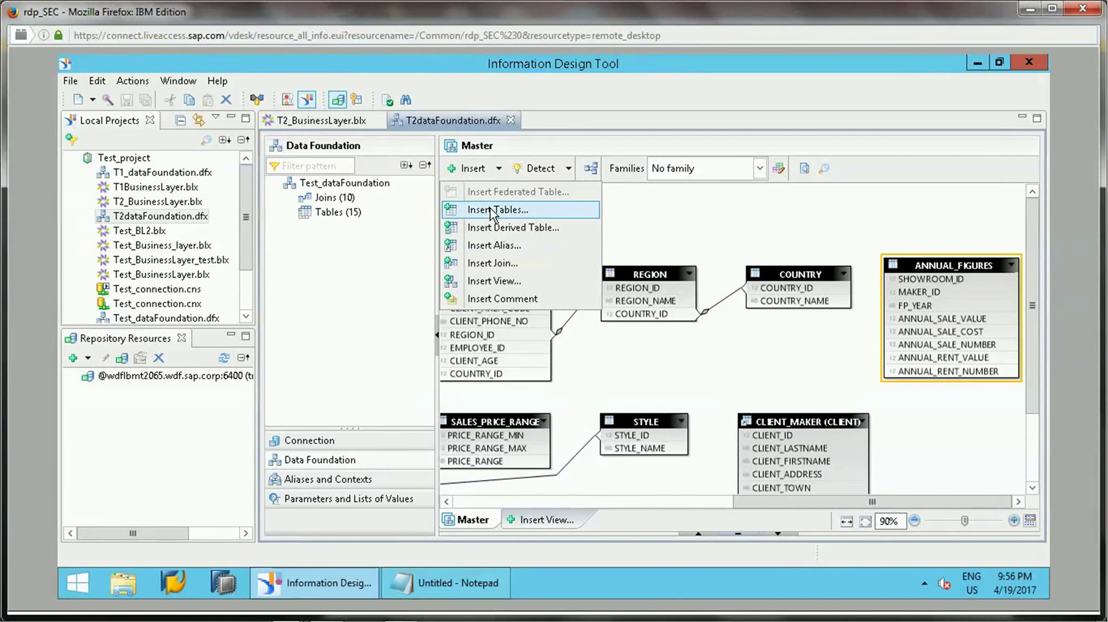
pyautogui.click(496, 263)
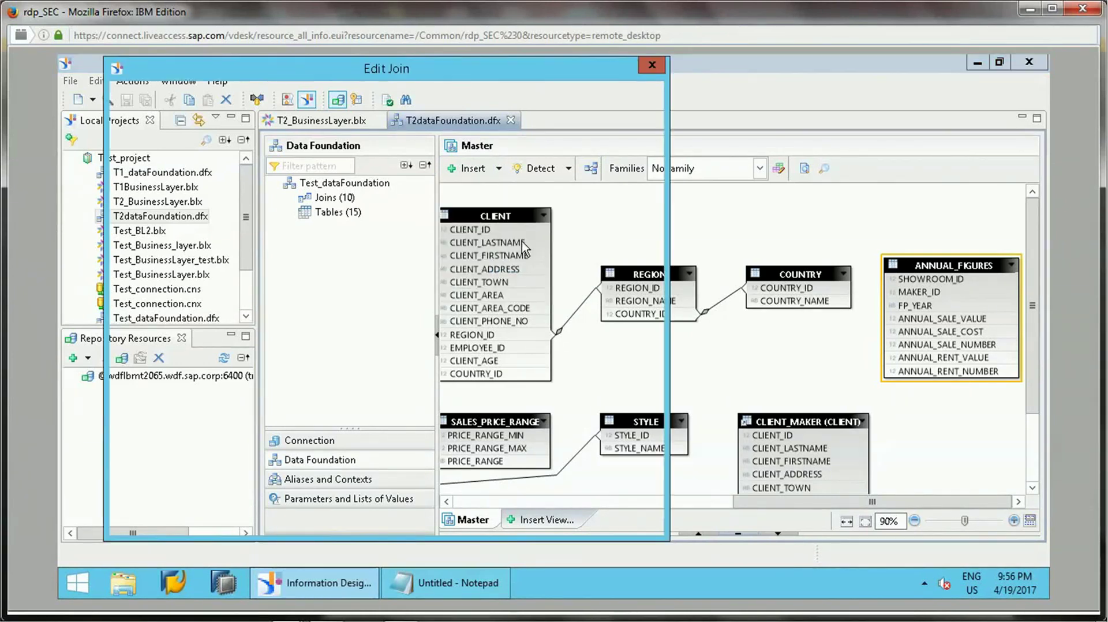
# Step: Join ANNUAL_FIGURES.SHOWROOM_ID to SHOWROOM.SHOWROOM_ID, validated and with detected cardinality
pyautogui.click(316, 169)
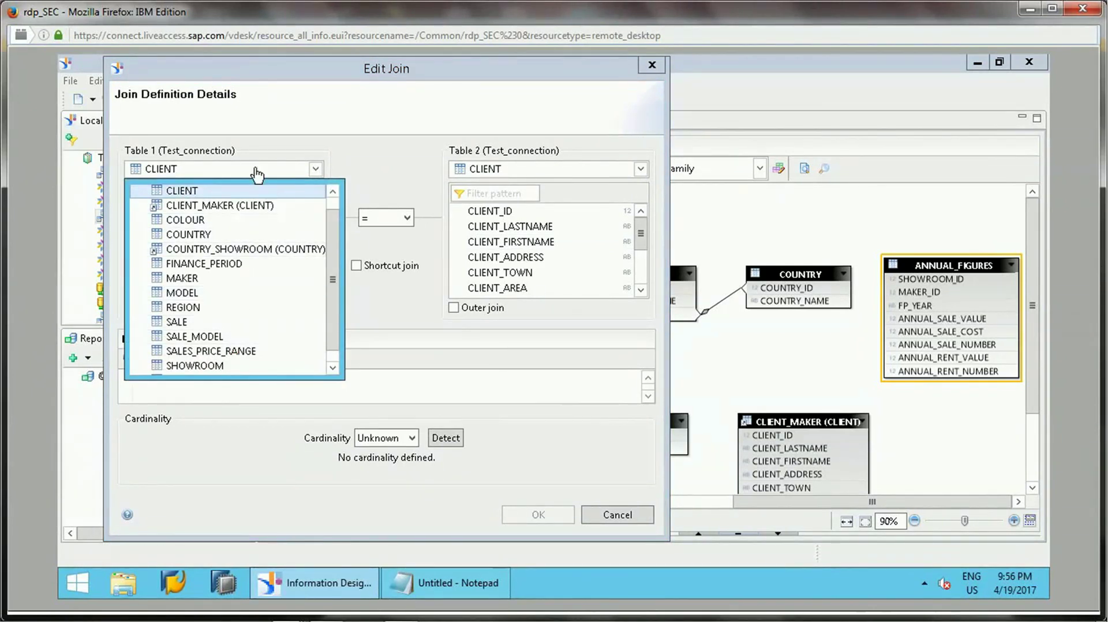
pyautogui.scroll(1, 255, 169)
pyautogui.click(245, 196)
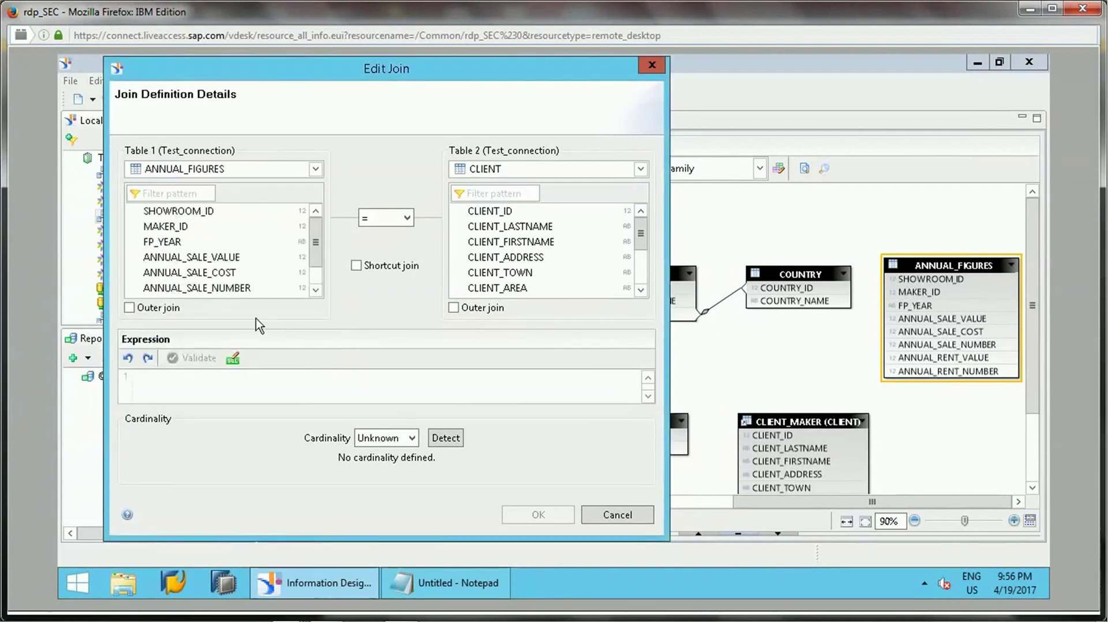
pyautogui.click(178, 211)
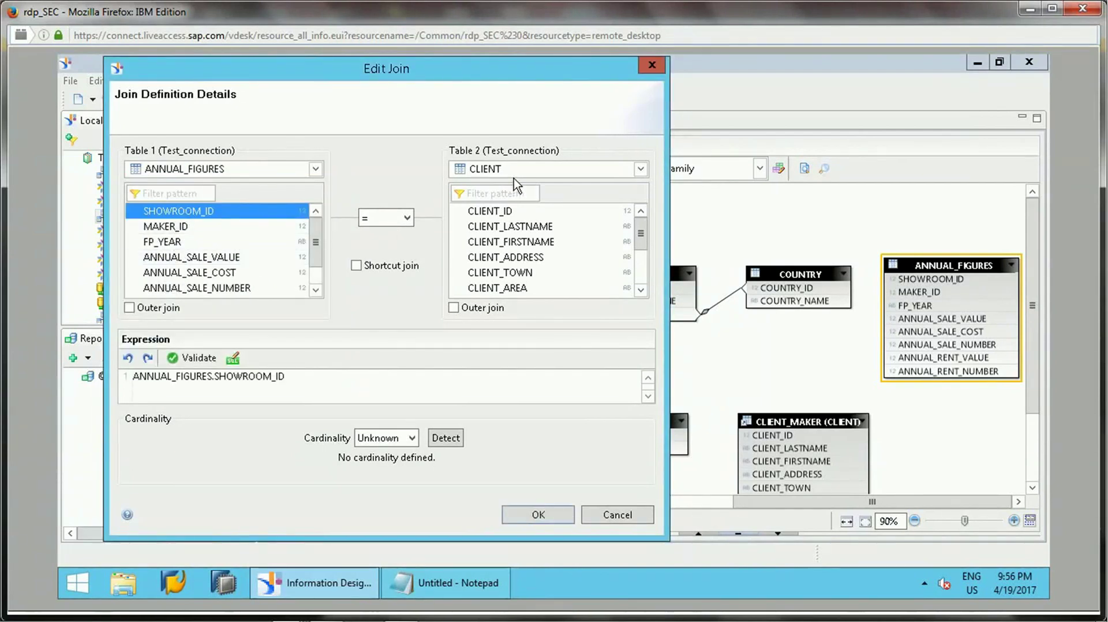
pyautogui.click(530, 173)
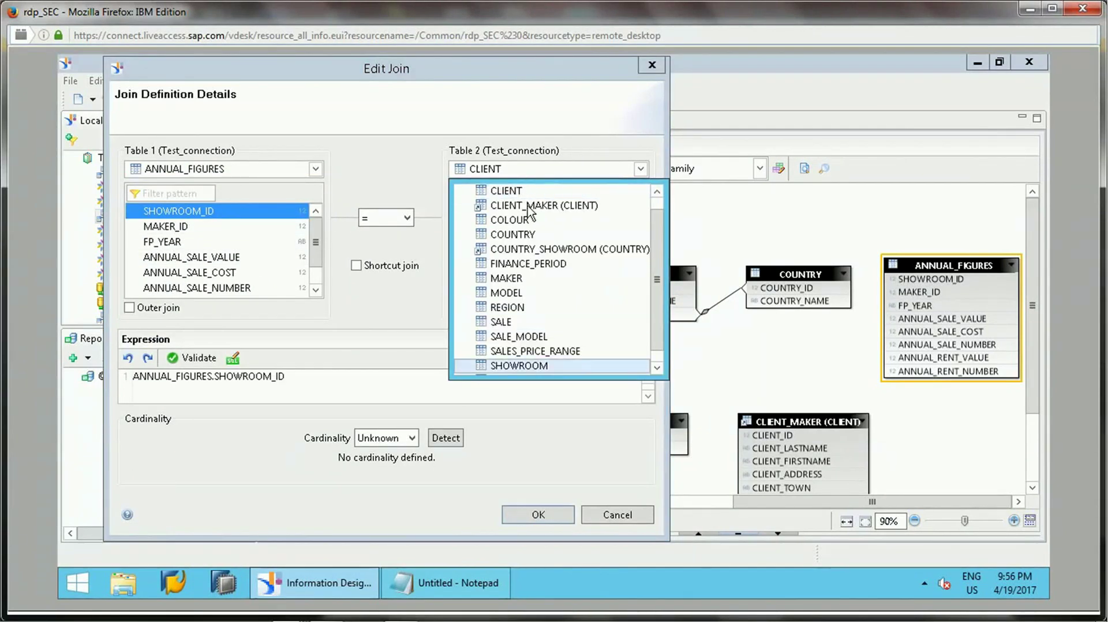
pyautogui.click(533, 366)
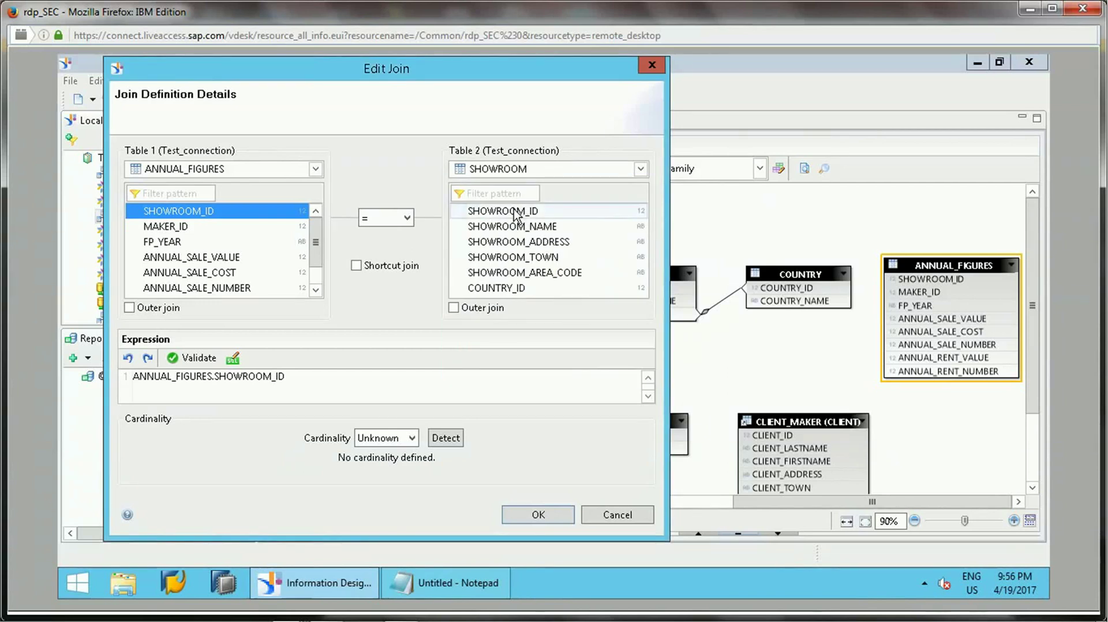
pyautogui.click(518, 211)
pyautogui.click(182, 360)
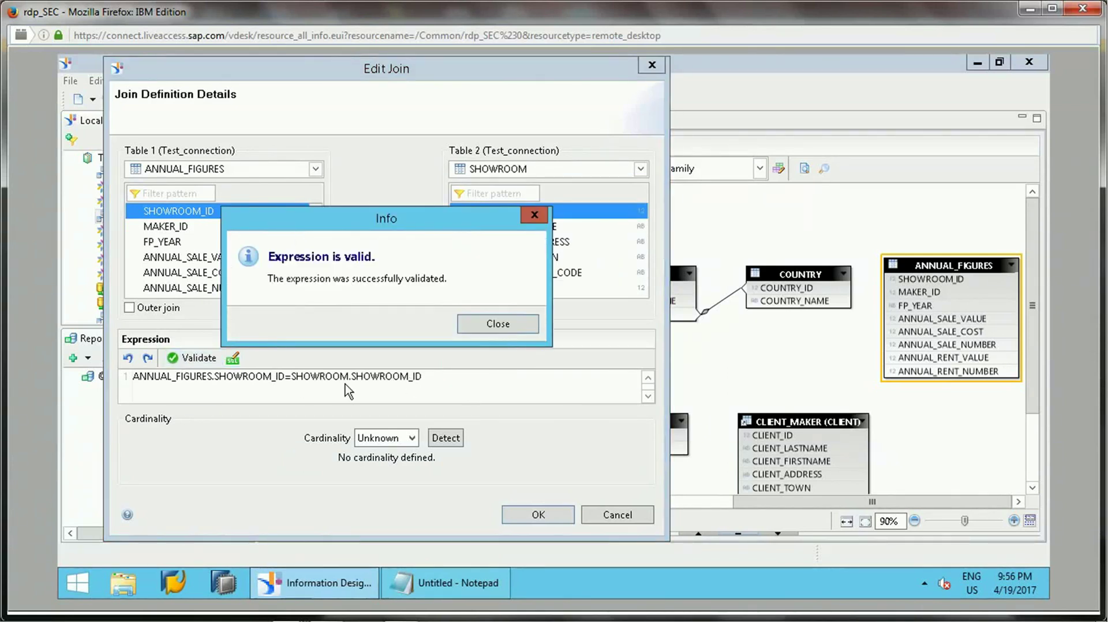
pyautogui.click(513, 329)
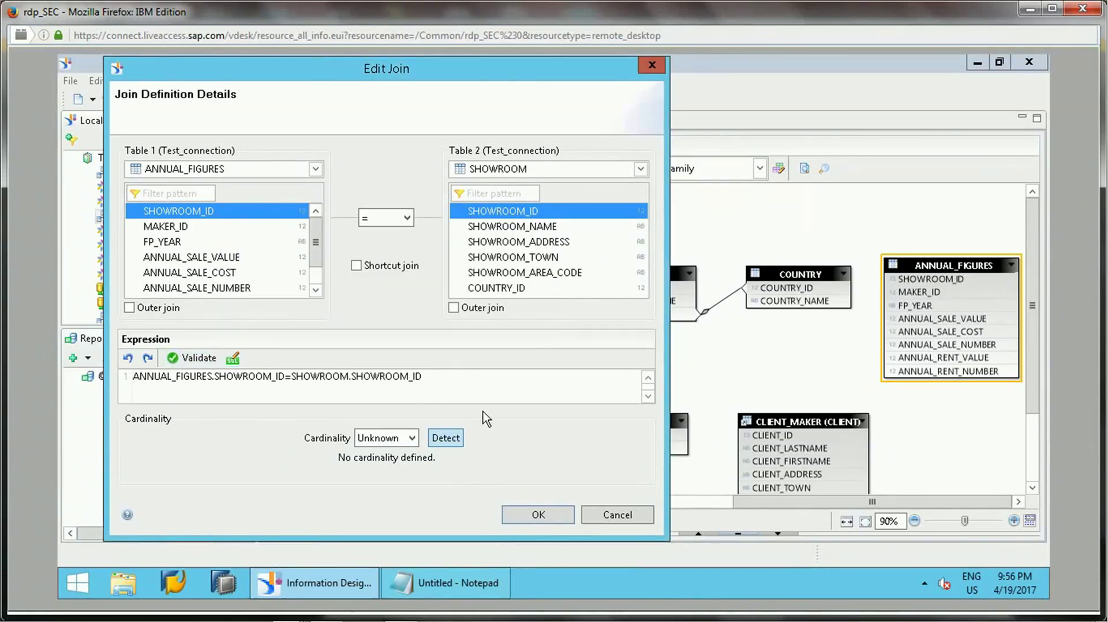
pyautogui.click(448, 439)
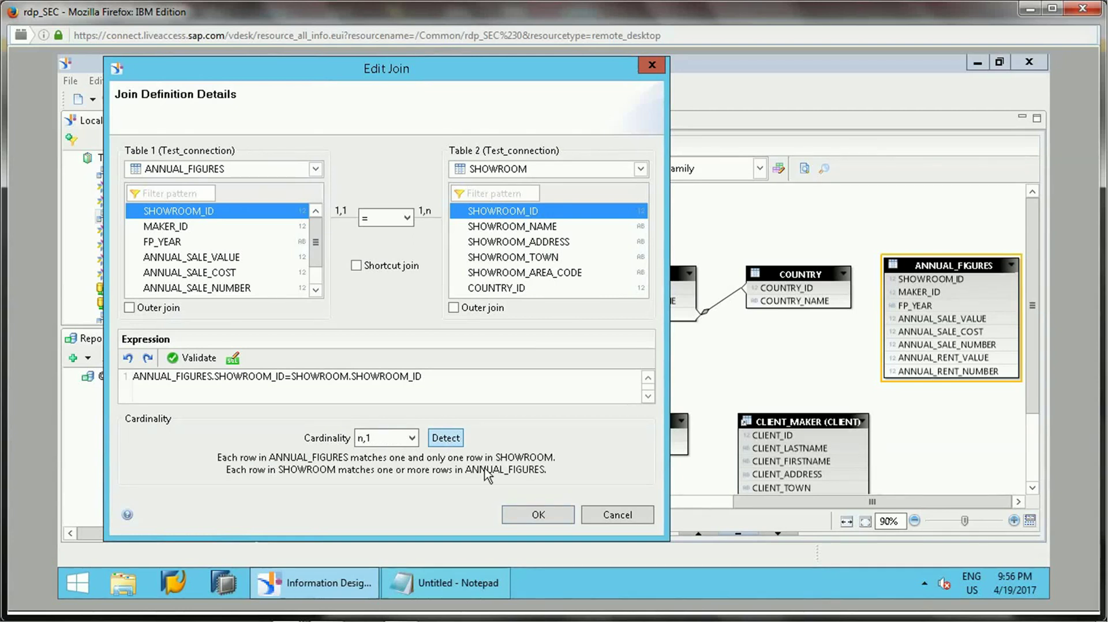
pyautogui.click(522, 516)
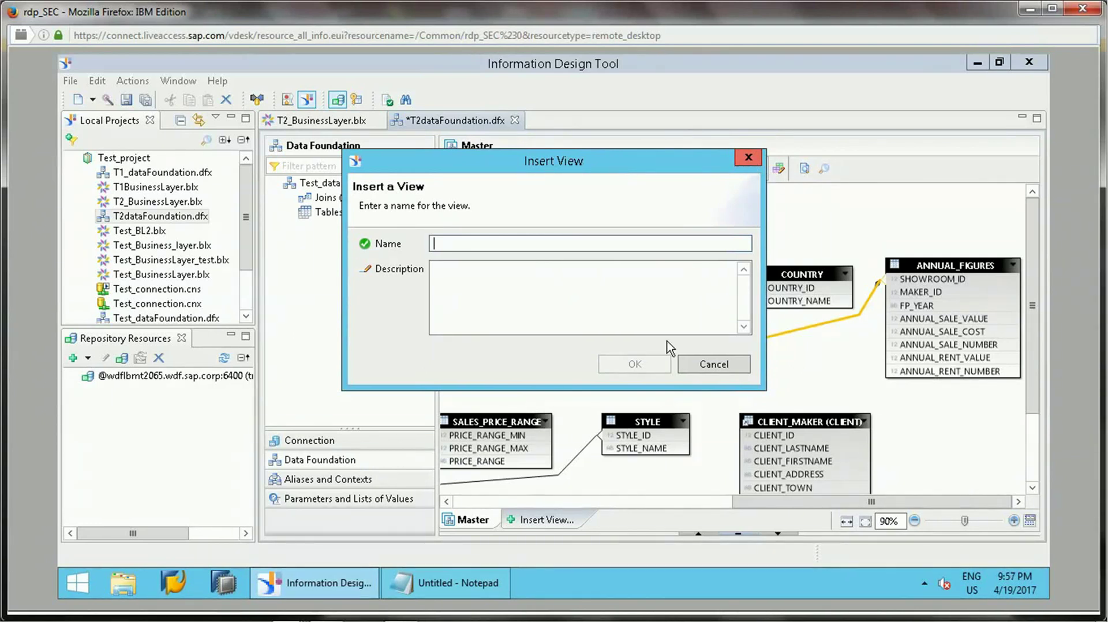
# Step: Dismiss the empty Insert View dialog and start a join from ANNUAL_FIGURES.MAKER_ID
pyautogui.click(715, 364)
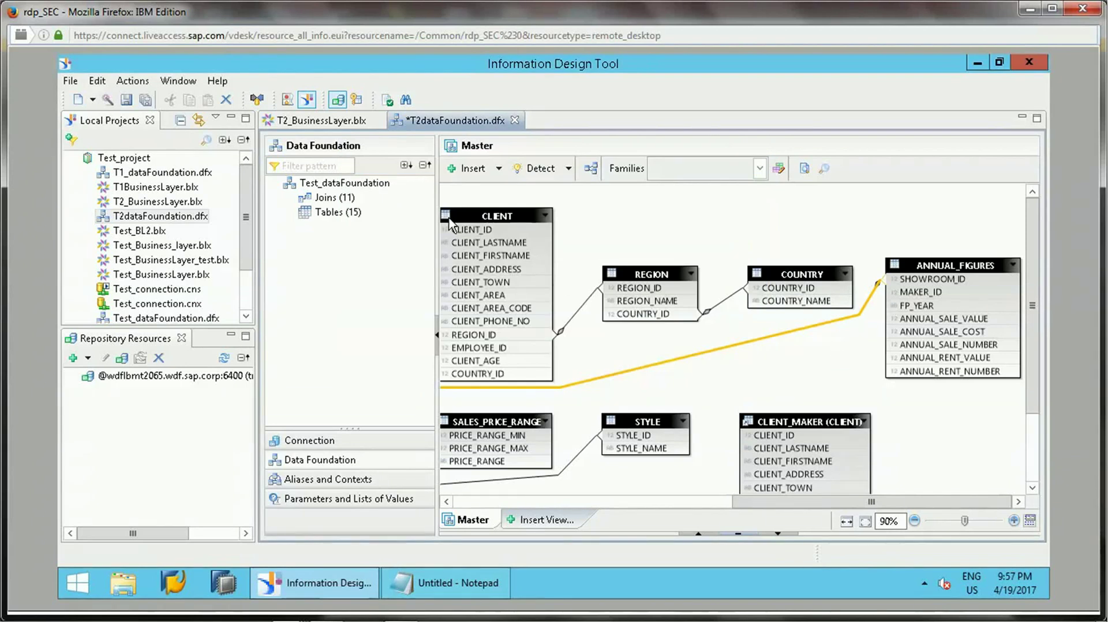
pyautogui.click(498, 168)
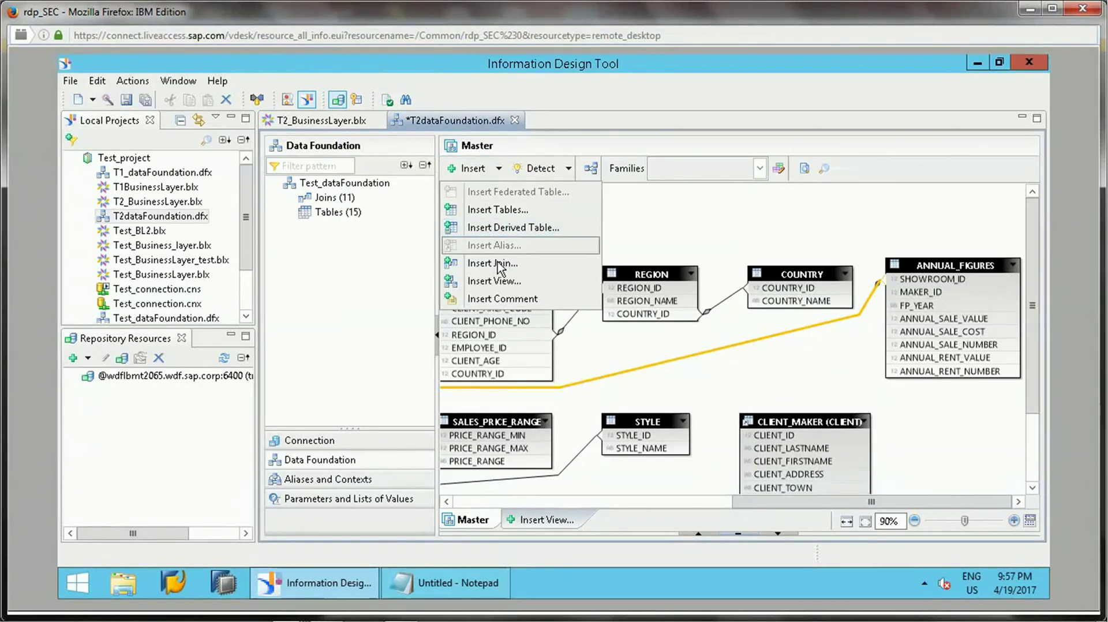
pyautogui.press('Return')
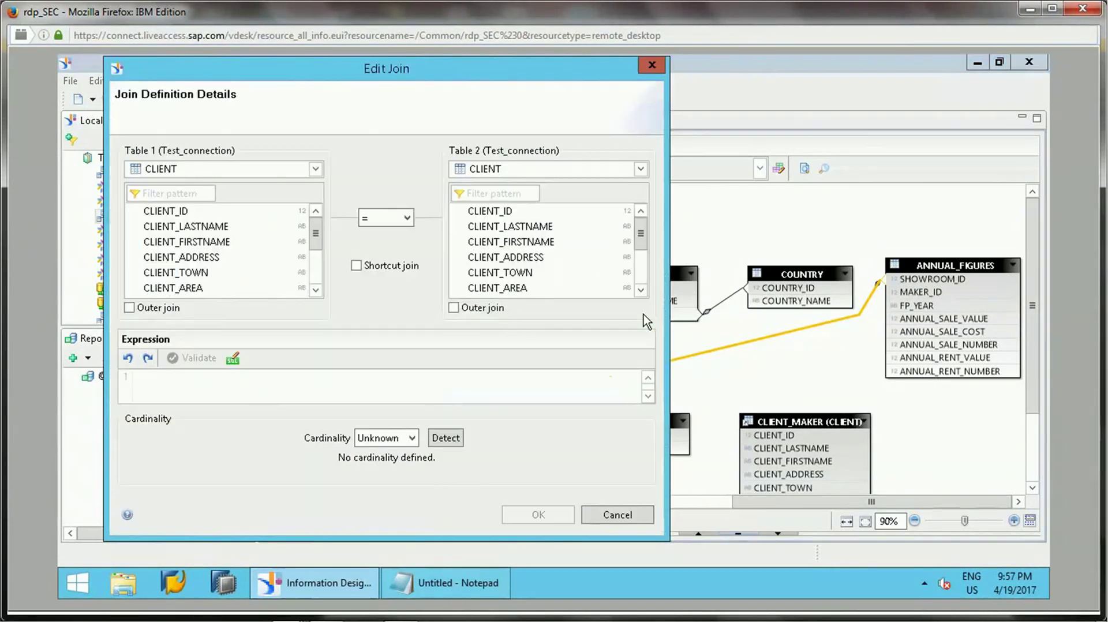
pyautogui.click(294, 173)
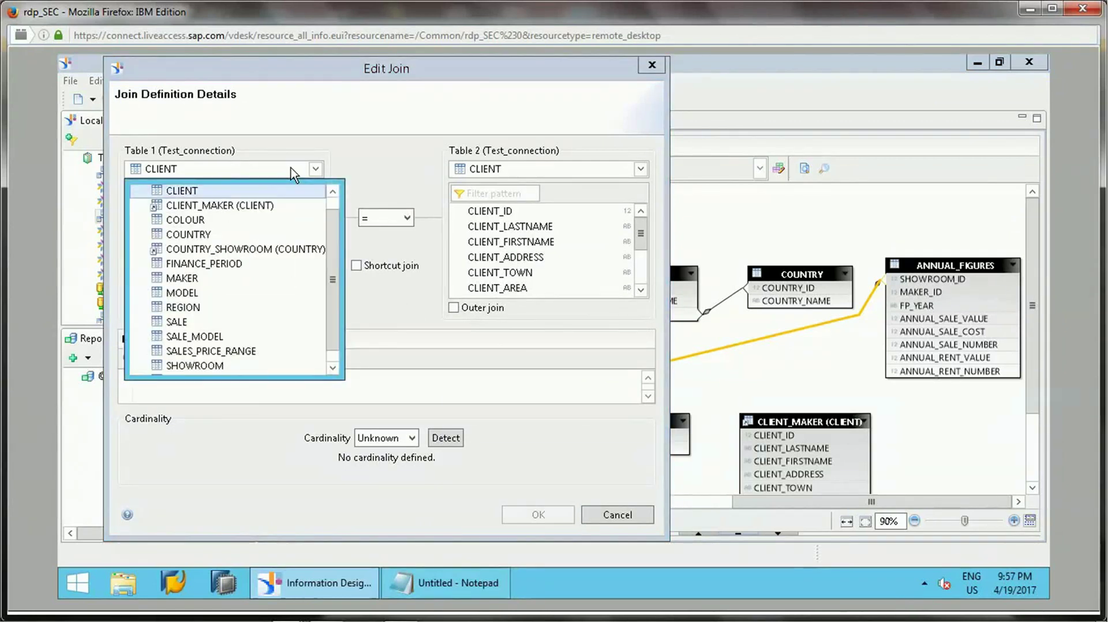
pyautogui.scroll(1, 214, 301)
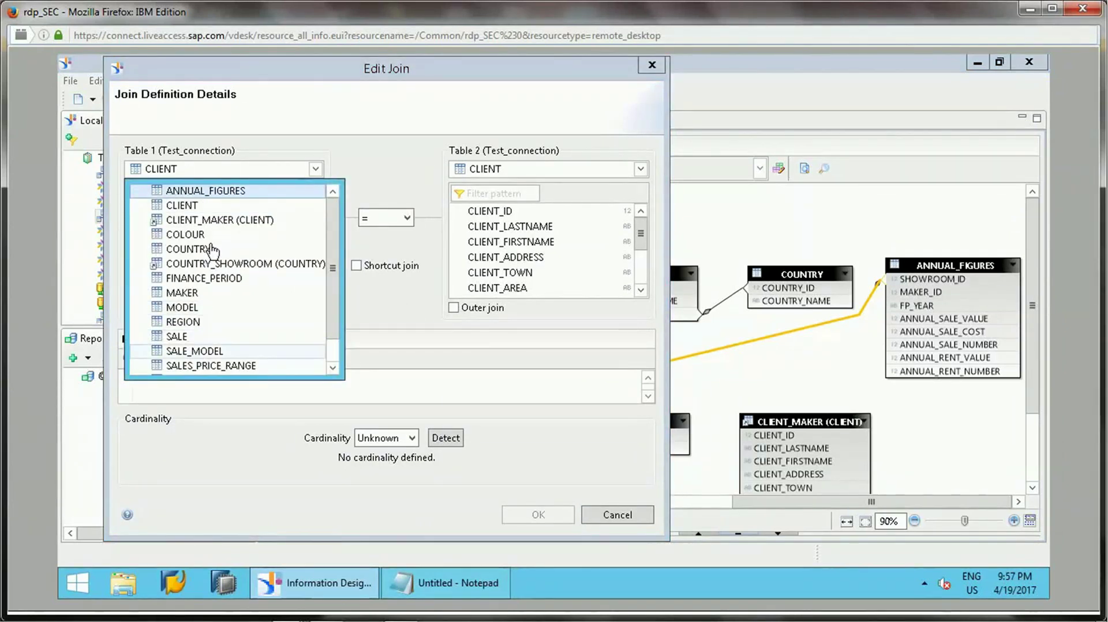
pyautogui.click(224, 199)
pyautogui.click(173, 227)
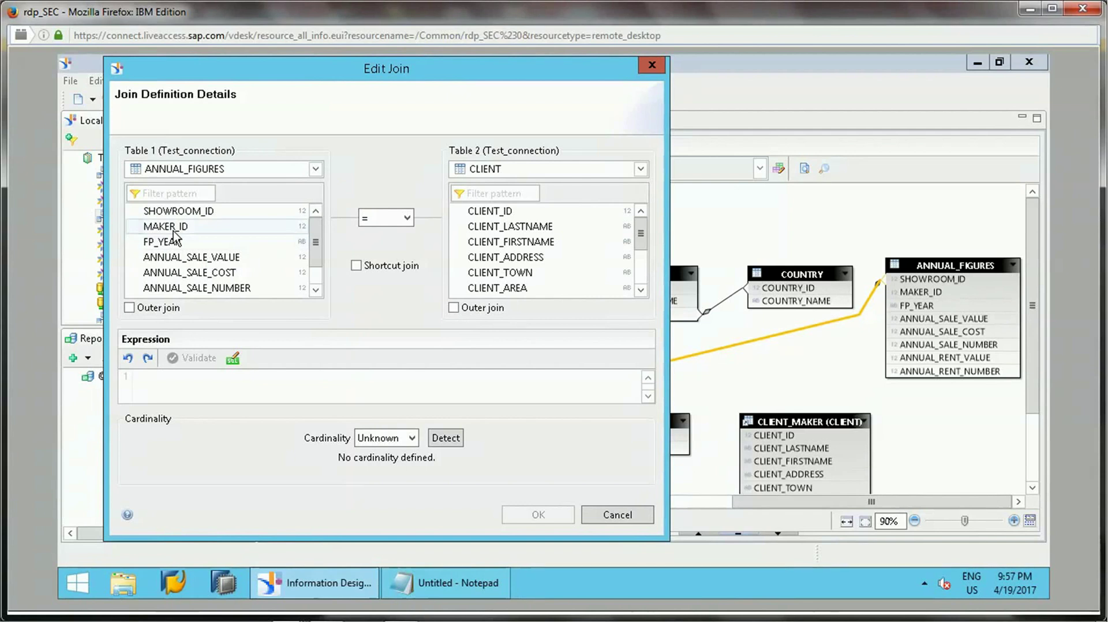
# Step: Link the join to MAKER.MAKER_ID, validate it, detect cardinality and confirm
pyautogui.click(537, 174)
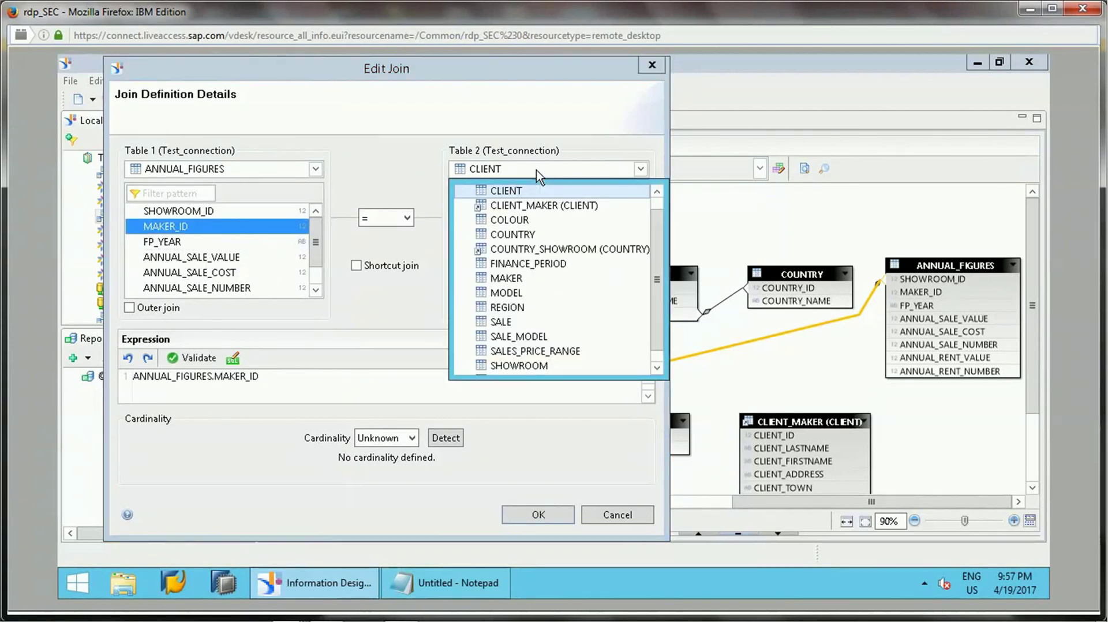
pyautogui.click(514, 279)
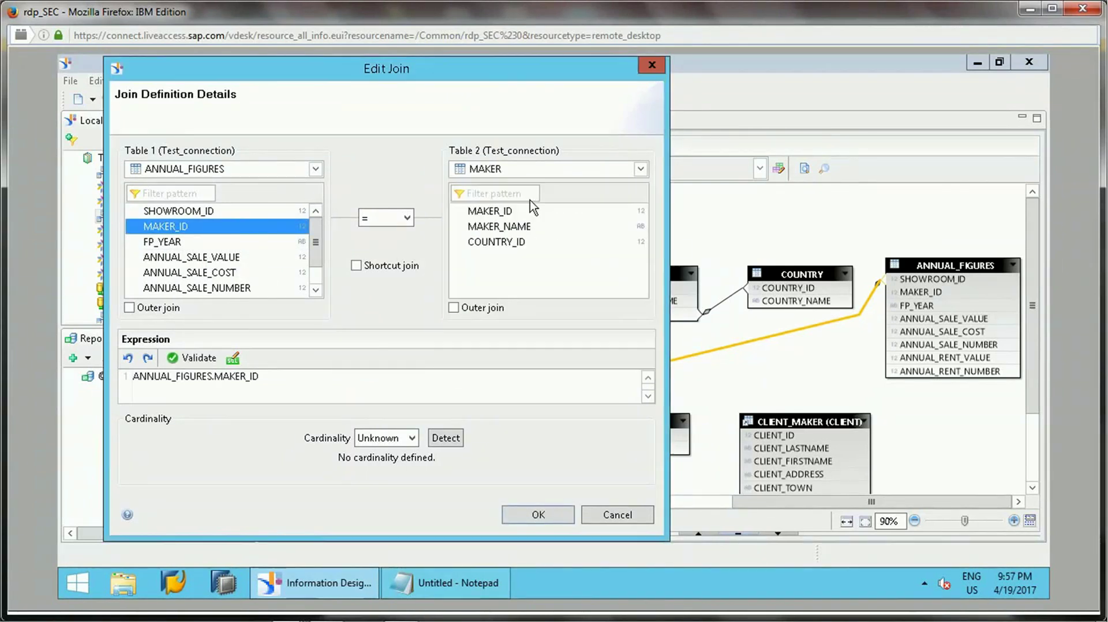
pyautogui.click(510, 213)
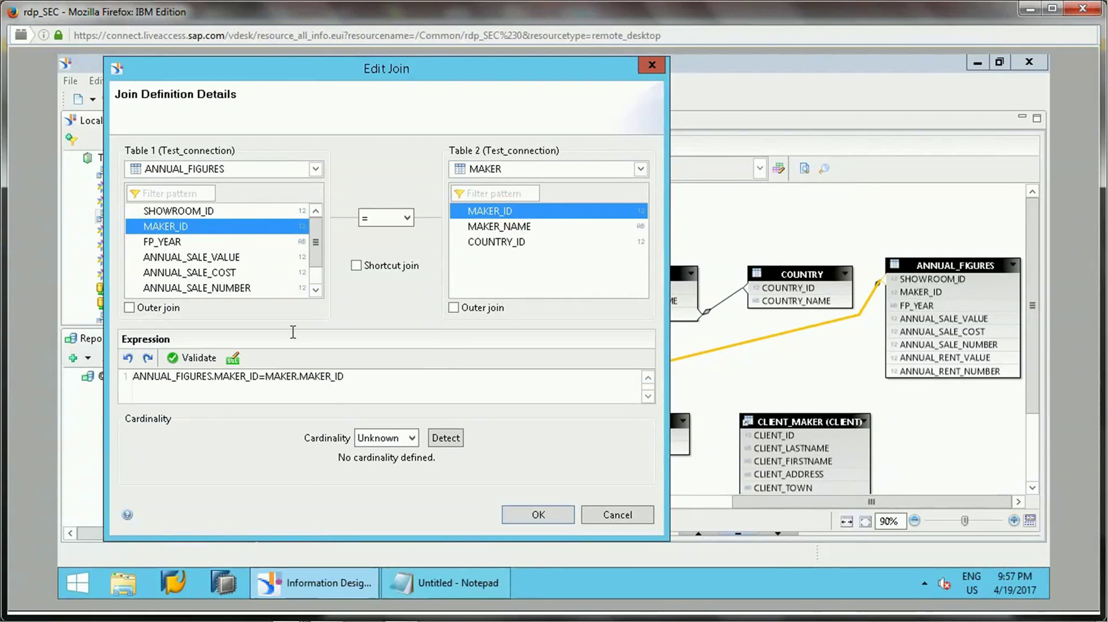
pyautogui.click(213, 359)
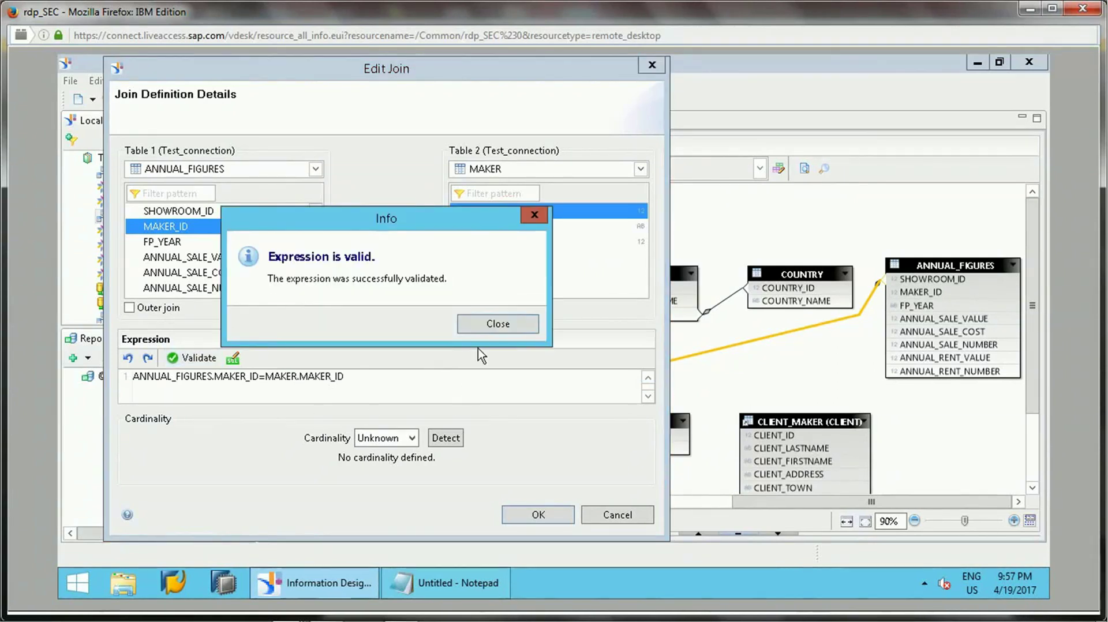
pyautogui.press('Return')
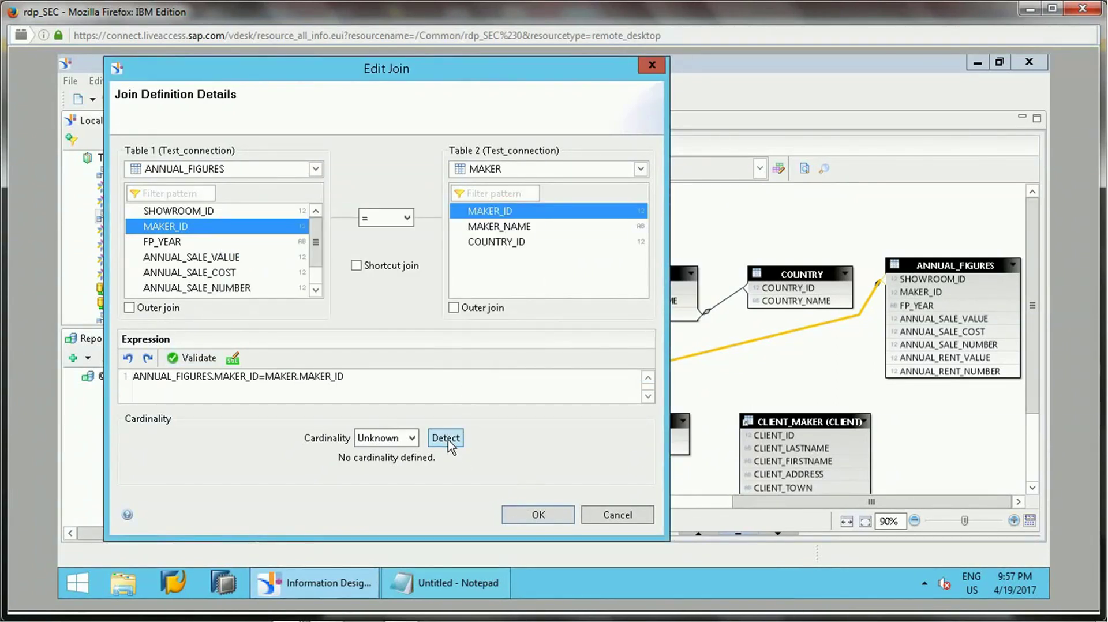
pyautogui.click(449, 442)
pyautogui.click(518, 512)
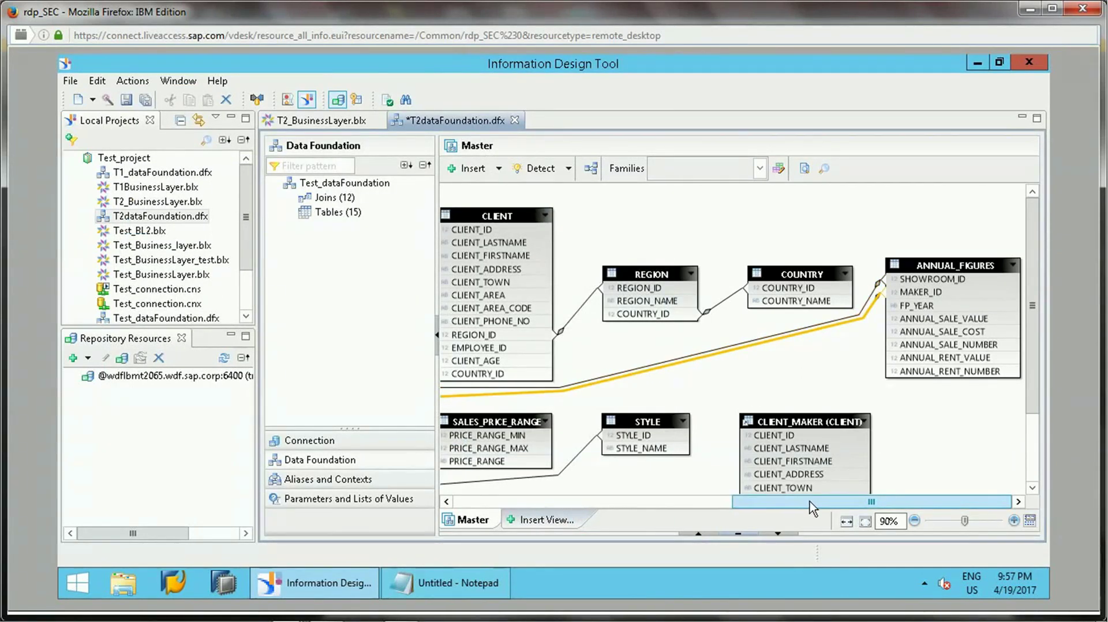
# Step: Show the Aliases and Contexts panel with Alias Tables, Contexts and Loops
pyautogui.moveTo(813, 508); pyautogui.dragTo(588, 512)
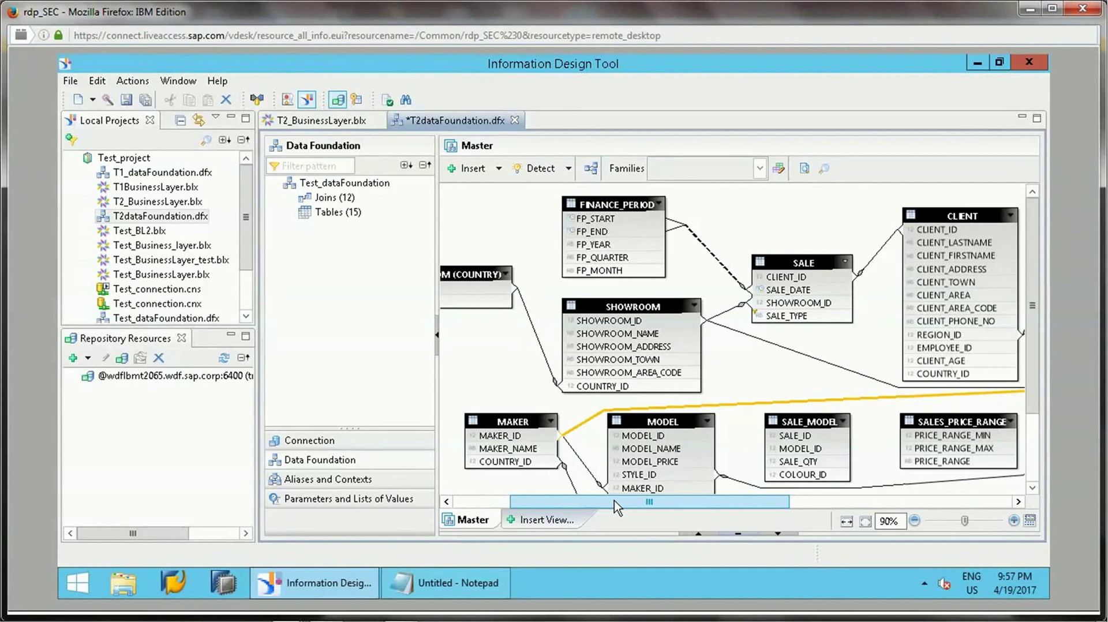
pyautogui.moveTo(615, 501); pyautogui.dragTo(559, 503)
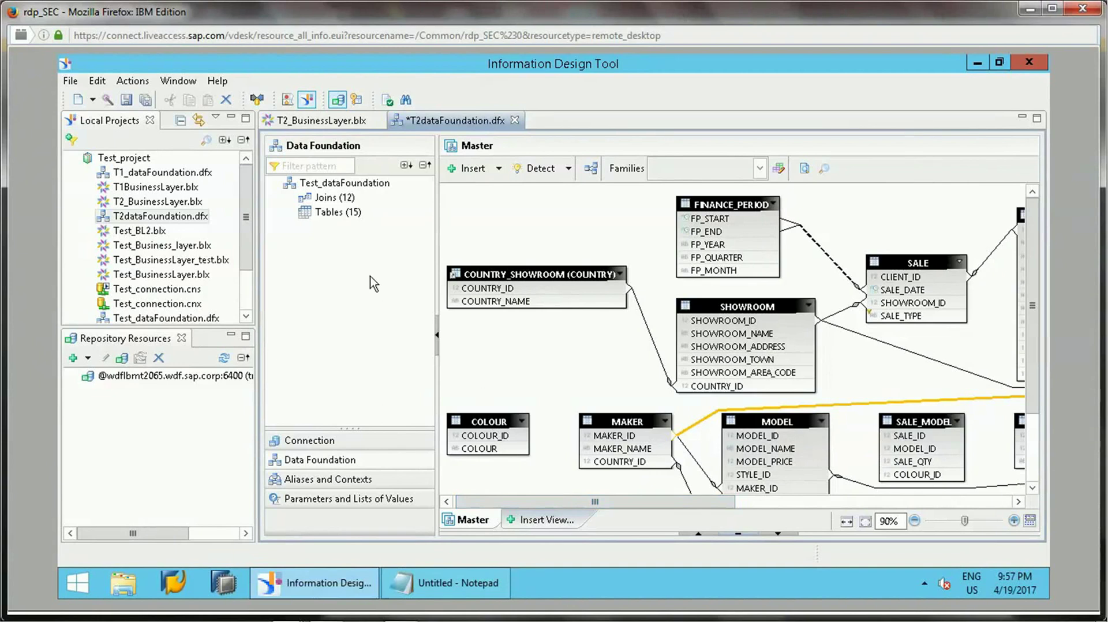
pyautogui.click(327, 480)
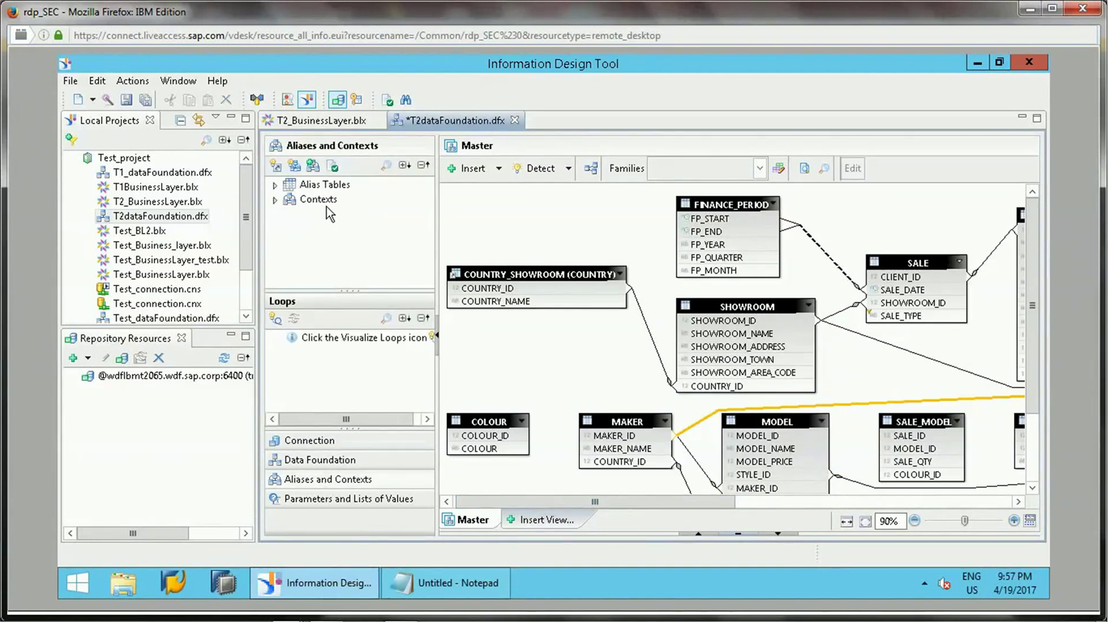
# Step: Detect contexts and insert the ANNUAL_FIGURES context into the data foundation
pyautogui.click(295, 166)
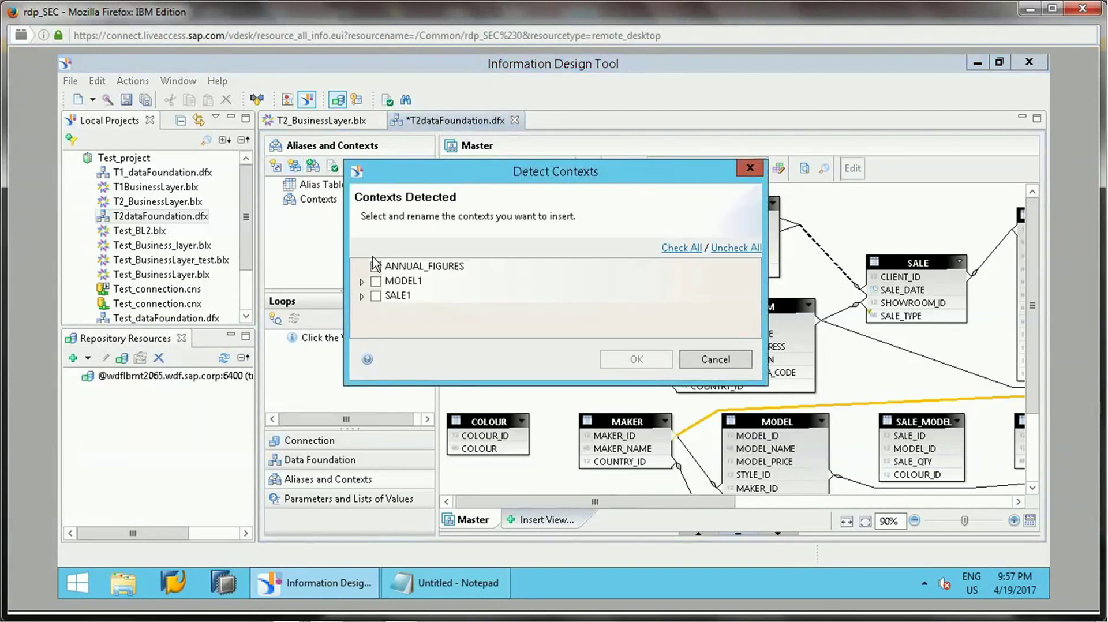
pyautogui.click(376, 266)
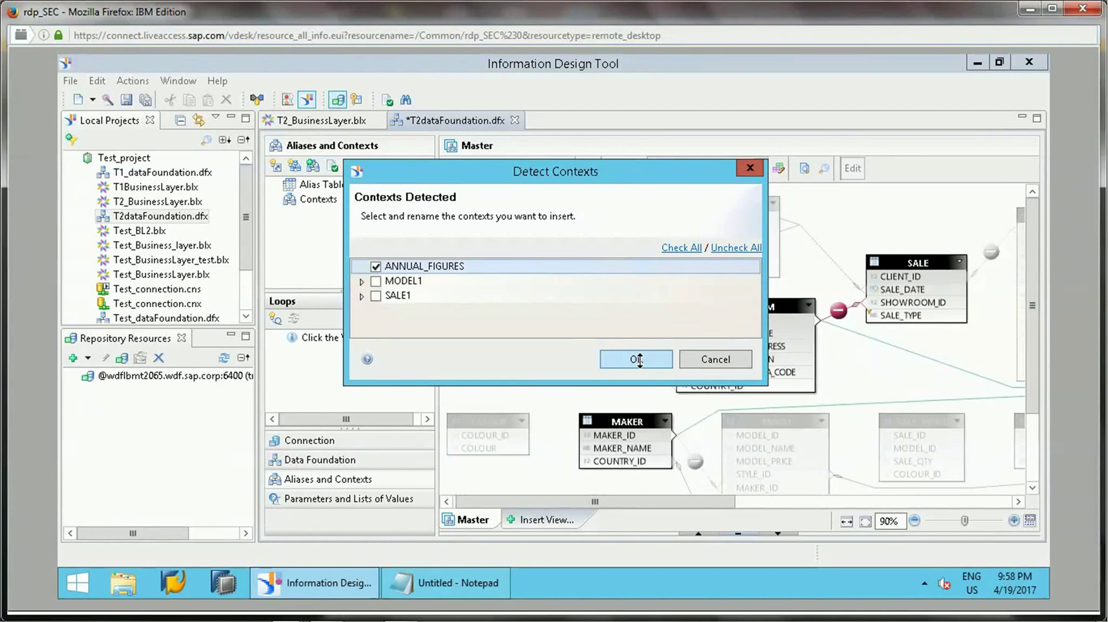
pyautogui.click(636, 360)
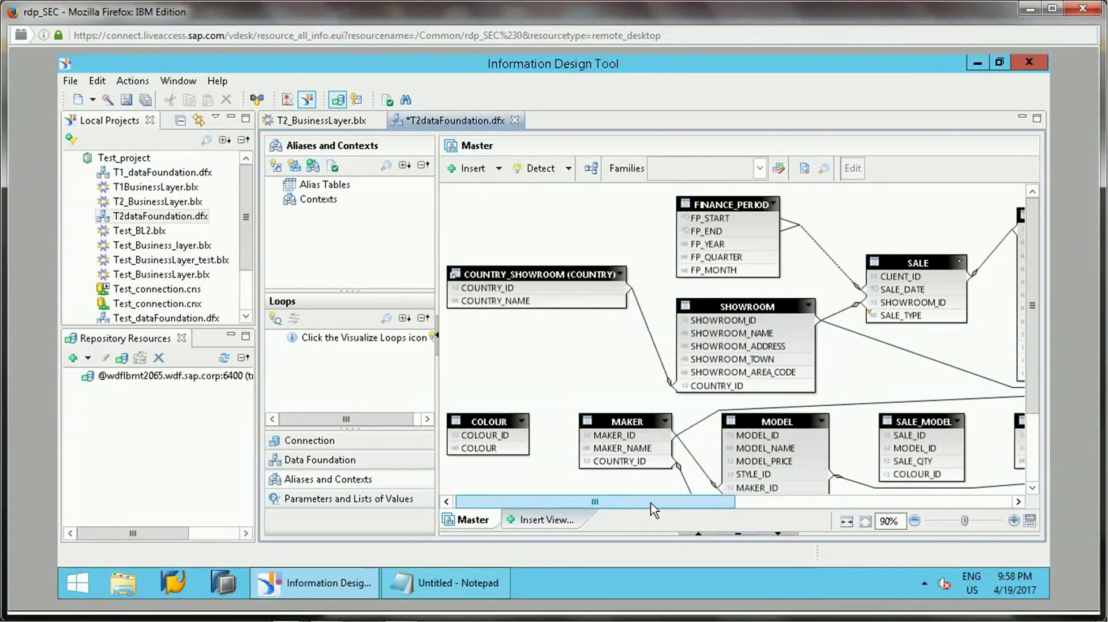
pyautogui.moveTo(653, 509); pyautogui.dragTo(856, 519)
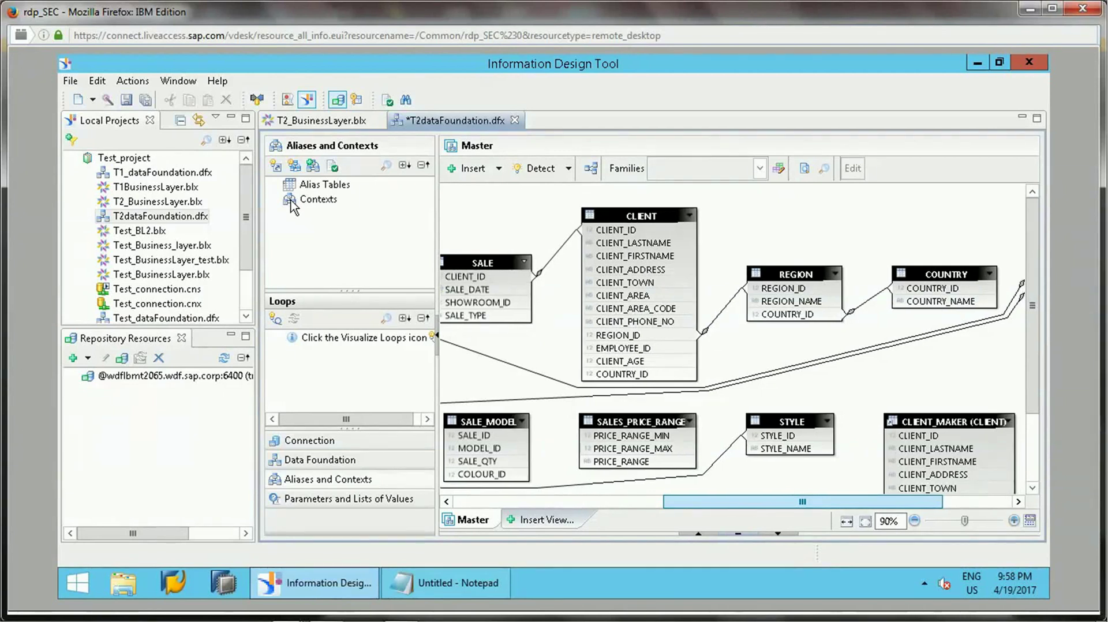
# Step: Expand the Contexts list and display the ANNUAL_FIGURES context path in the diagram
pyautogui.click(291, 201)
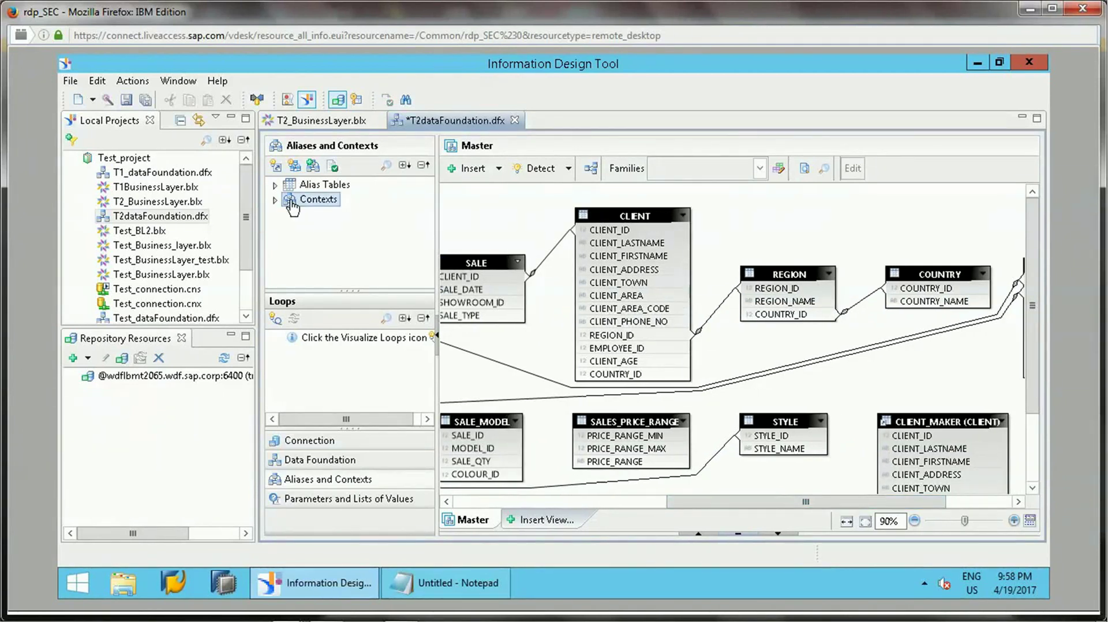
pyautogui.press('Right')
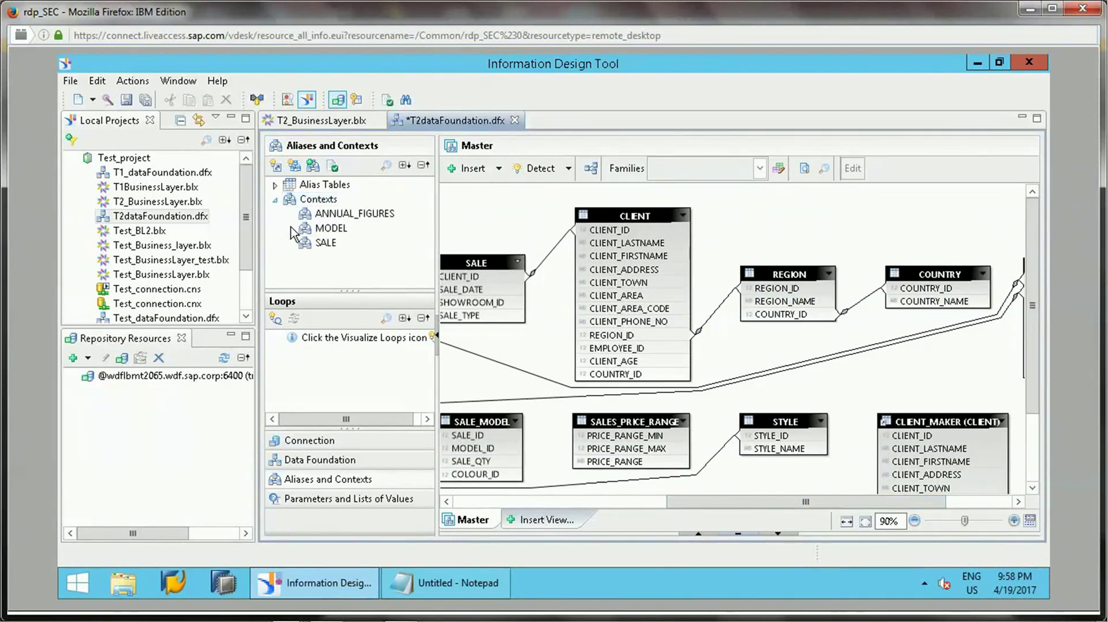
pyautogui.click(326, 217)
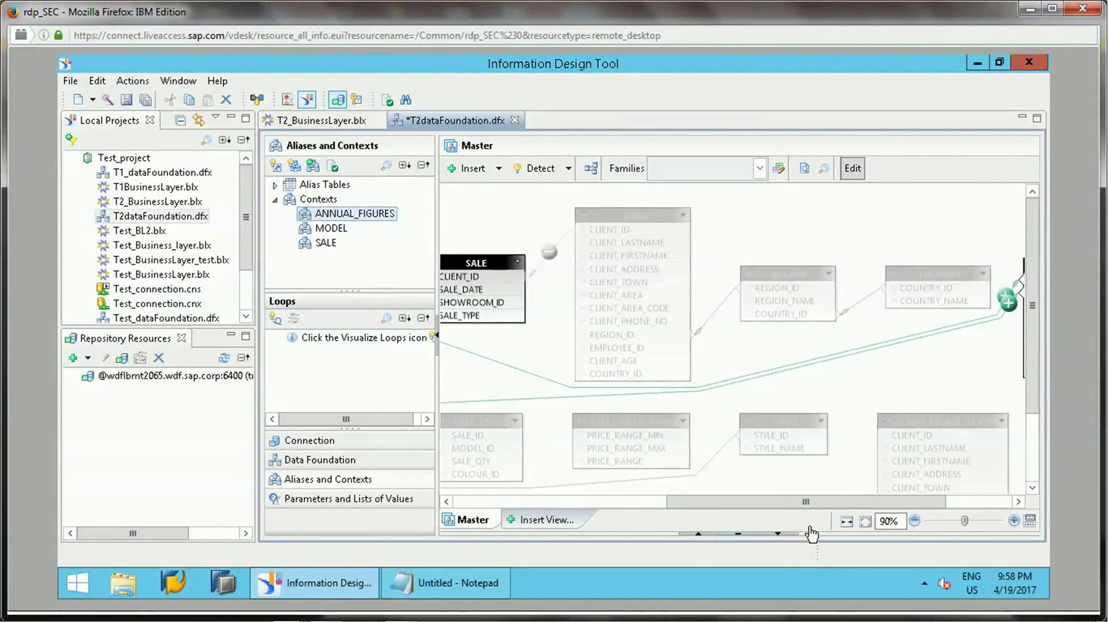
pyautogui.moveTo(881, 508); pyautogui.dragTo(985, 513)
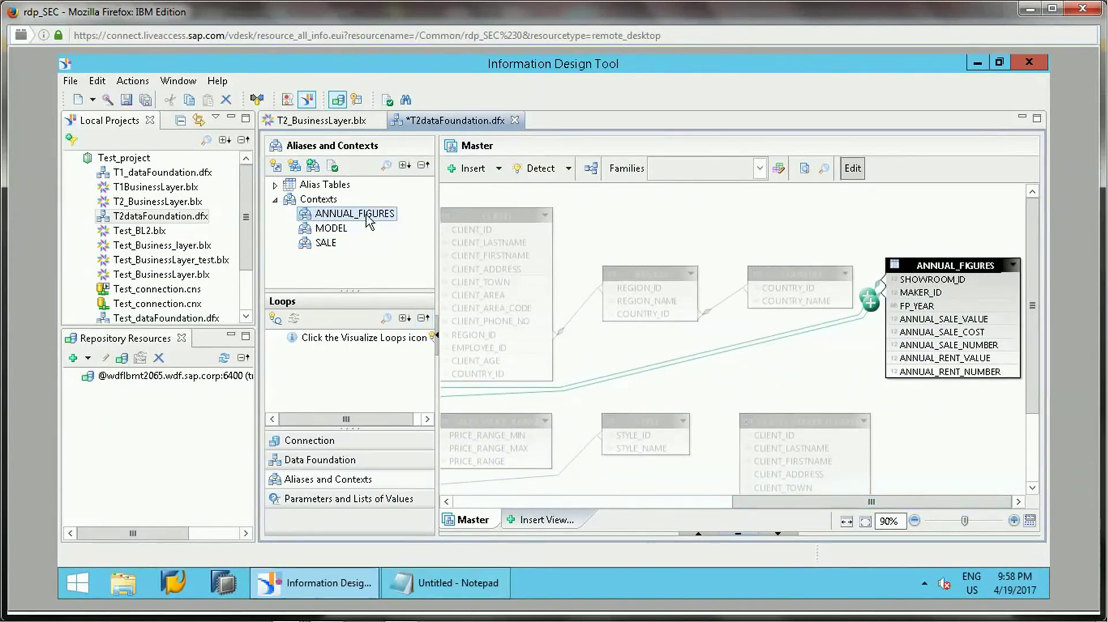
# Step: Edit the ANNUAL_FIGURES context and exclude the SALE_DATE between-dates join
pyautogui.rightClick(396, 232)
pyautogui.click(404, 238)
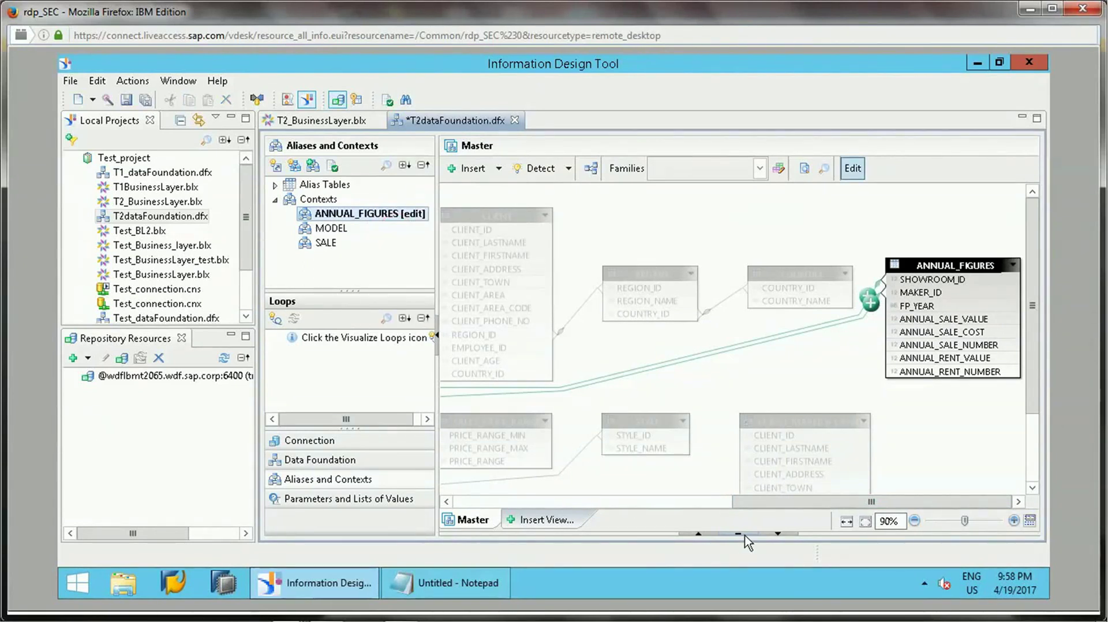
pyautogui.click(699, 536)
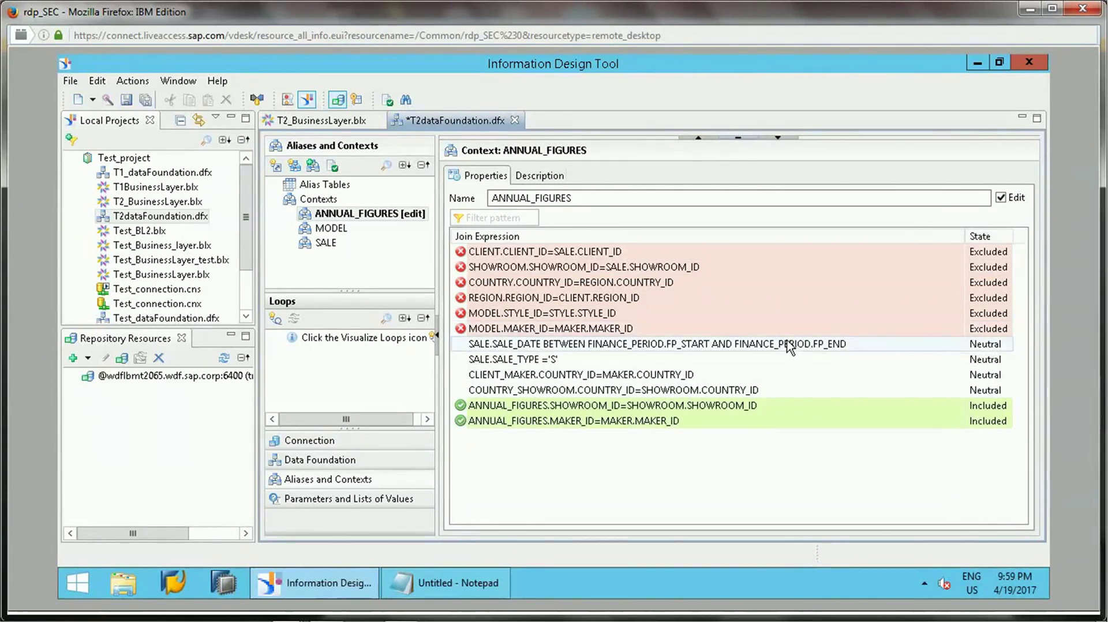
pyautogui.click(953, 349)
pyautogui.click(954, 350)
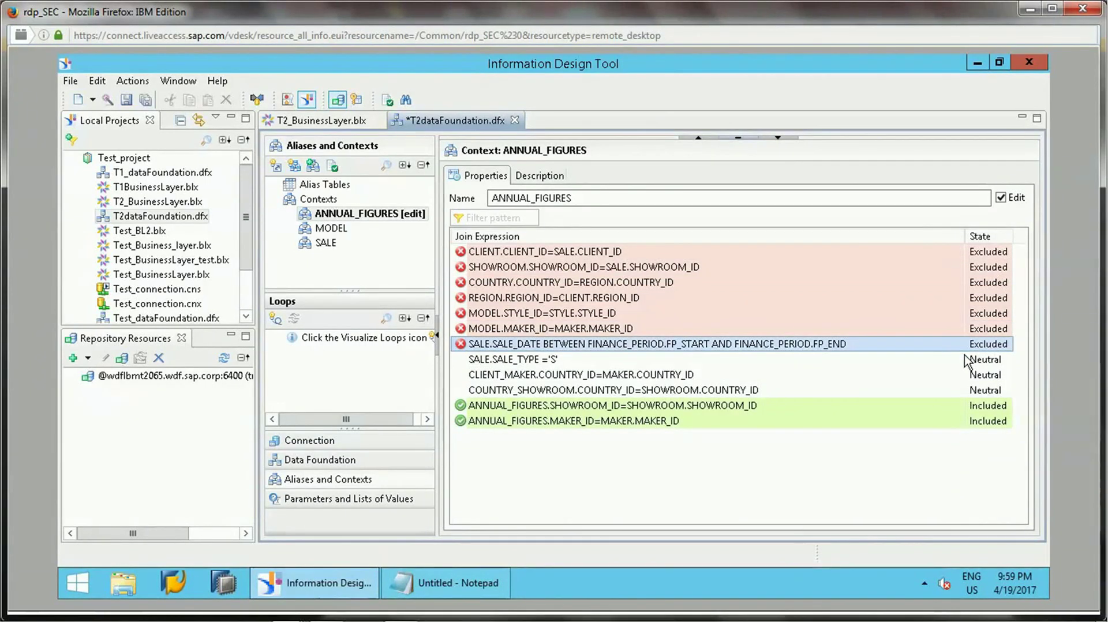
# Step: Exclude the SALE_TYPE, CLIENT_MAKER and COUNTRY_SHOWROOM joins and save the data foundation
pyautogui.click(969, 361)
pyautogui.click(969, 361)
pyautogui.click(976, 375)
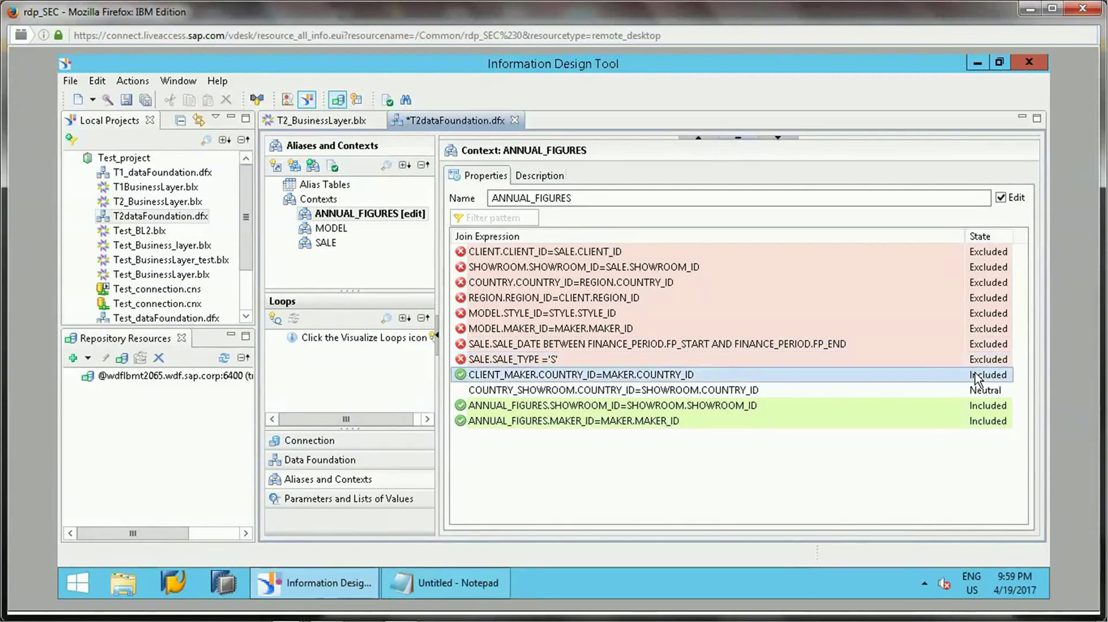
pyautogui.click(976, 376)
pyautogui.click(977, 391)
pyautogui.click(977, 392)
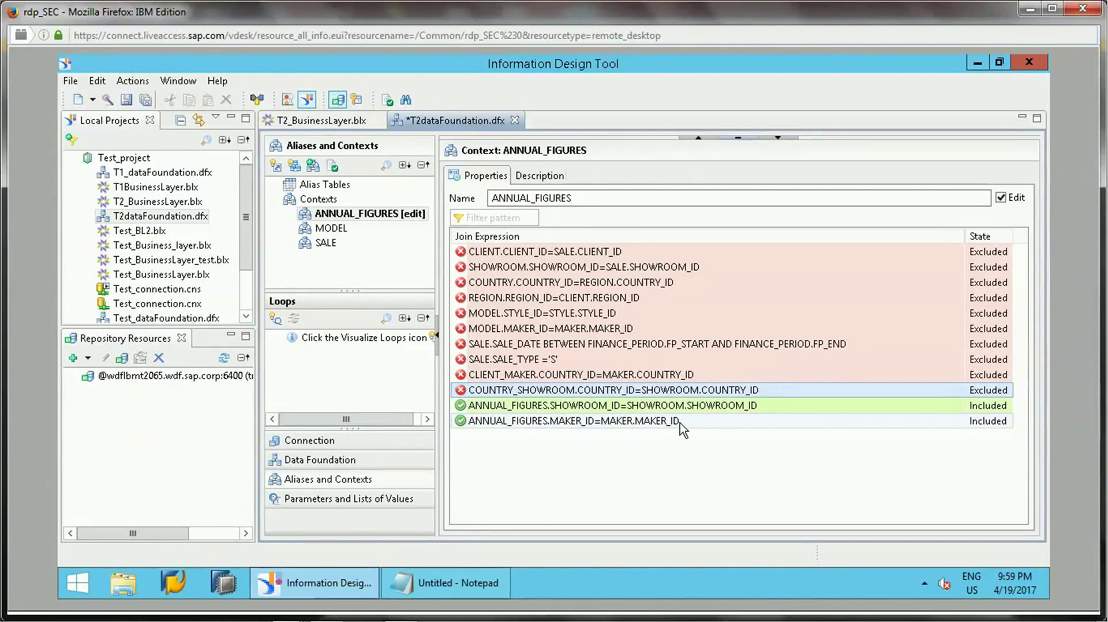
pyautogui.click(126, 99)
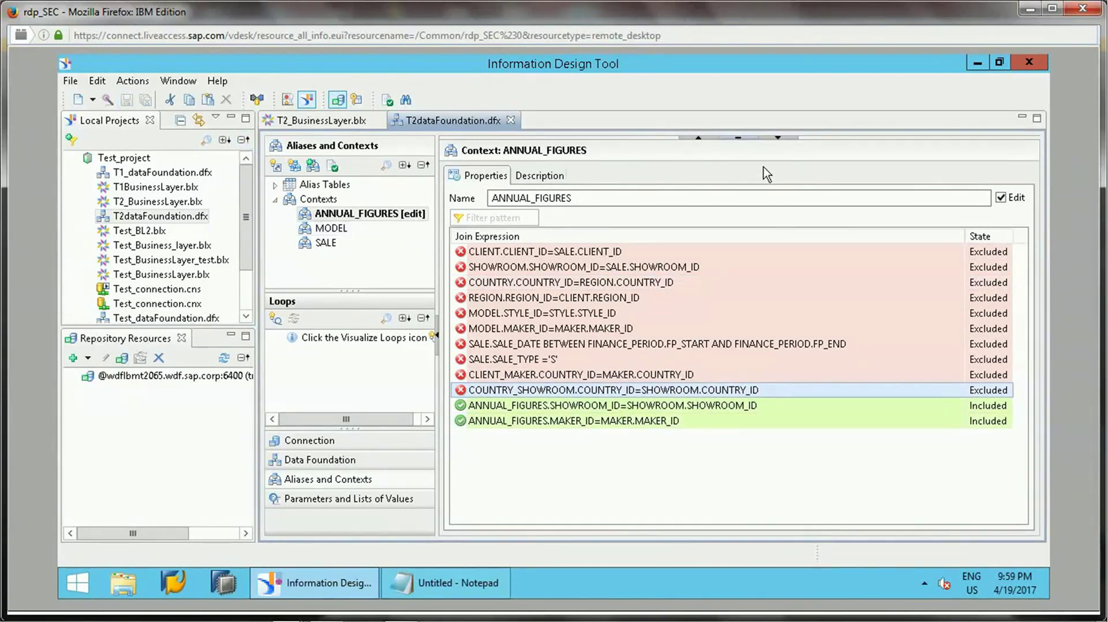
pyautogui.click(778, 139)
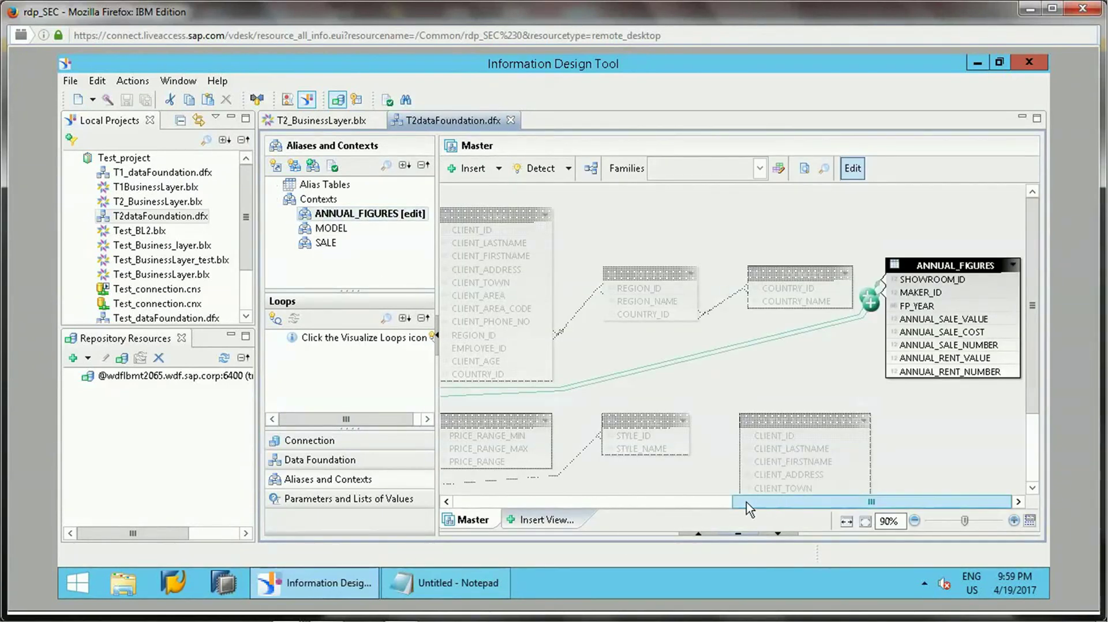
# Step: Highlight the tables joined to ANNUAL_FIGURES, including SHOWROOM, and save the data foundation
pyautogui.moveTo(747, 502); pyautogui.dragTo(517, 494)
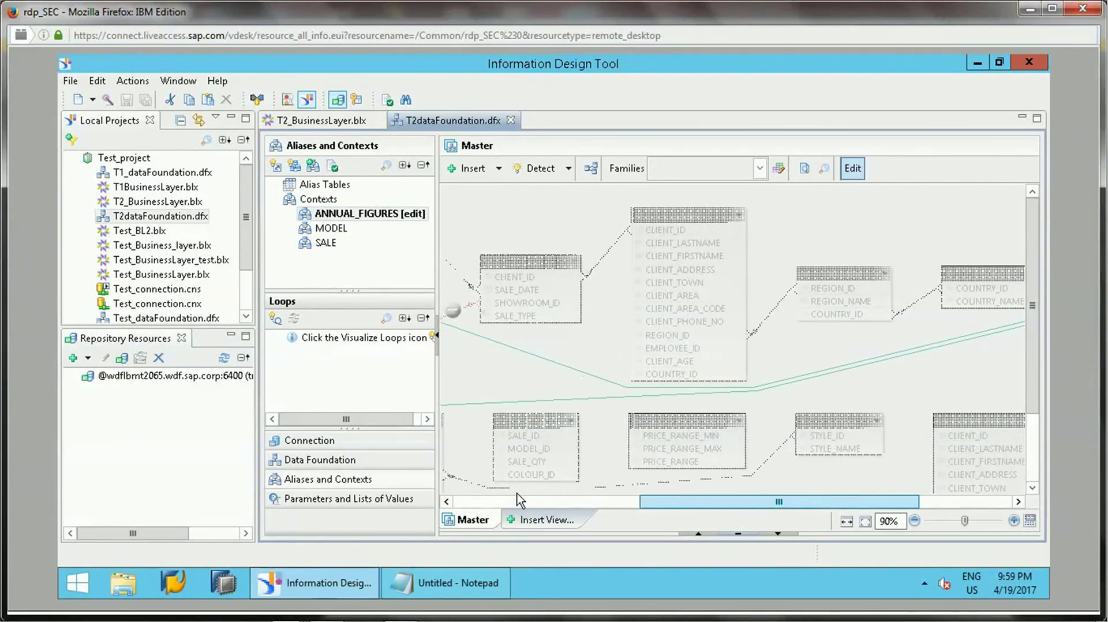
pyautogui.click(591, 170)
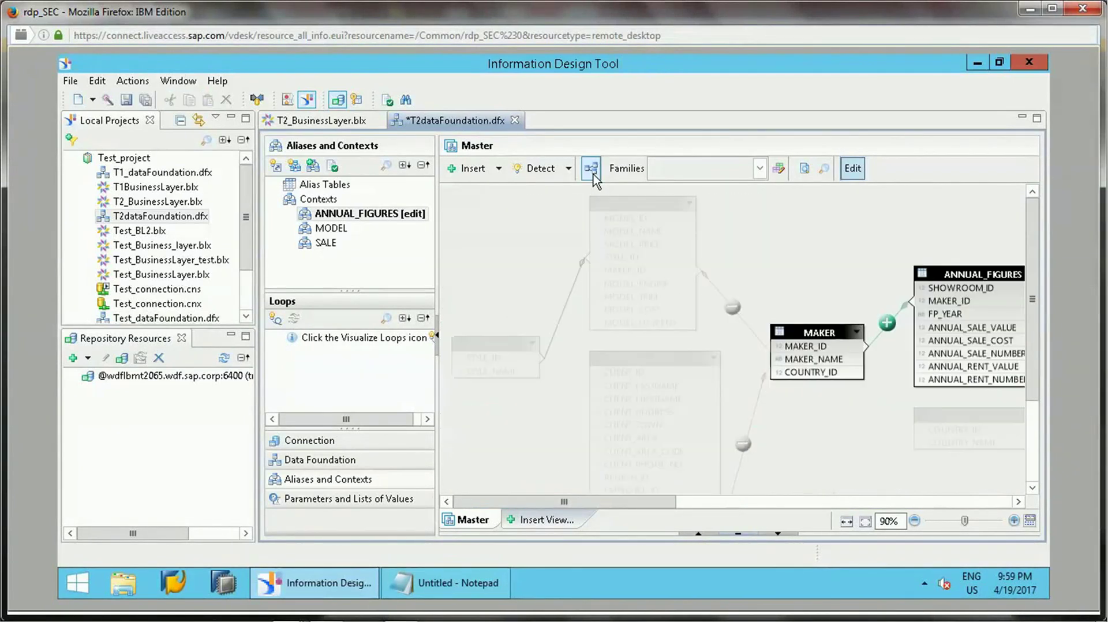
pyautogui.click(875, 500)
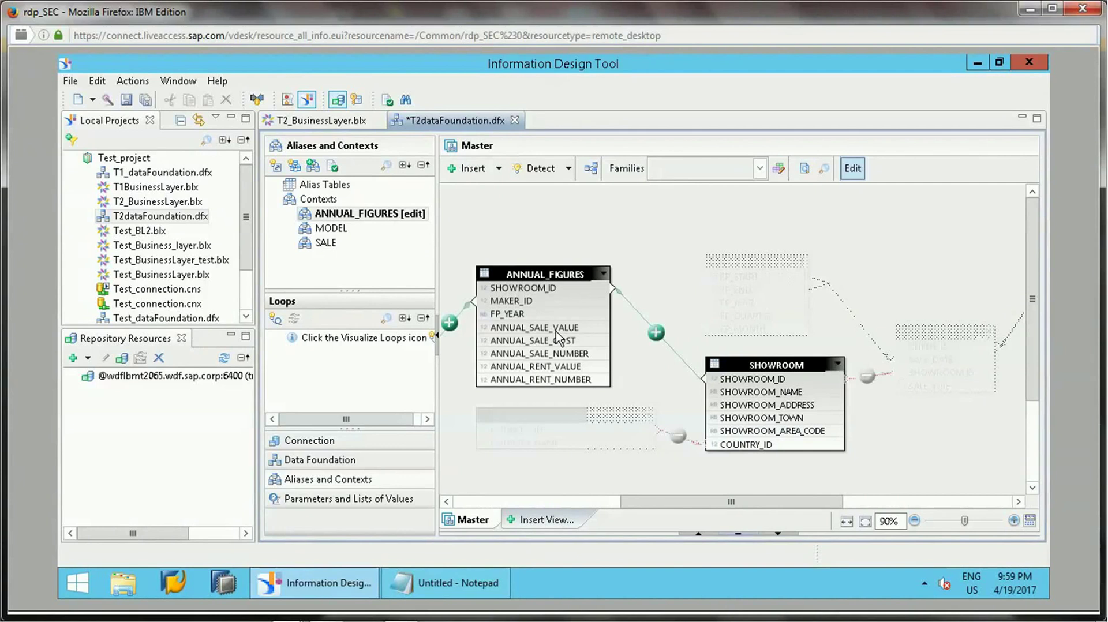
pyautogui.click(126, 99)
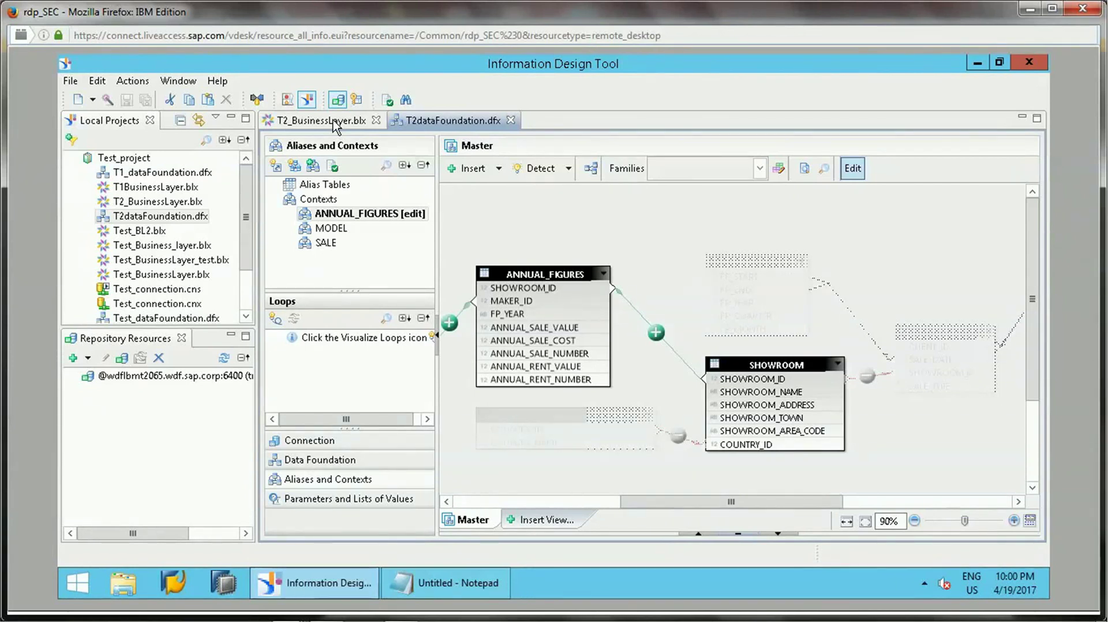
# Step: Open T2_BusinessLayer.blx and show the Sales Revenue measure under Sales > Sales Figures
pyautogui.click(159, 202)
pyautogui.doubleClick(160, 202)
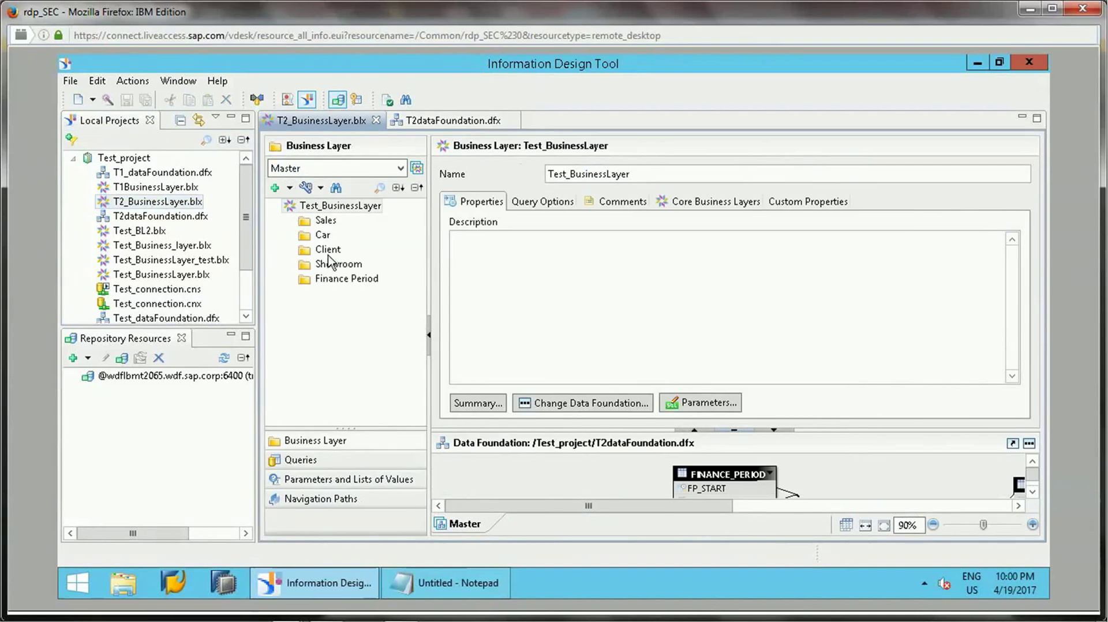
pyautogui.click(291, 220)
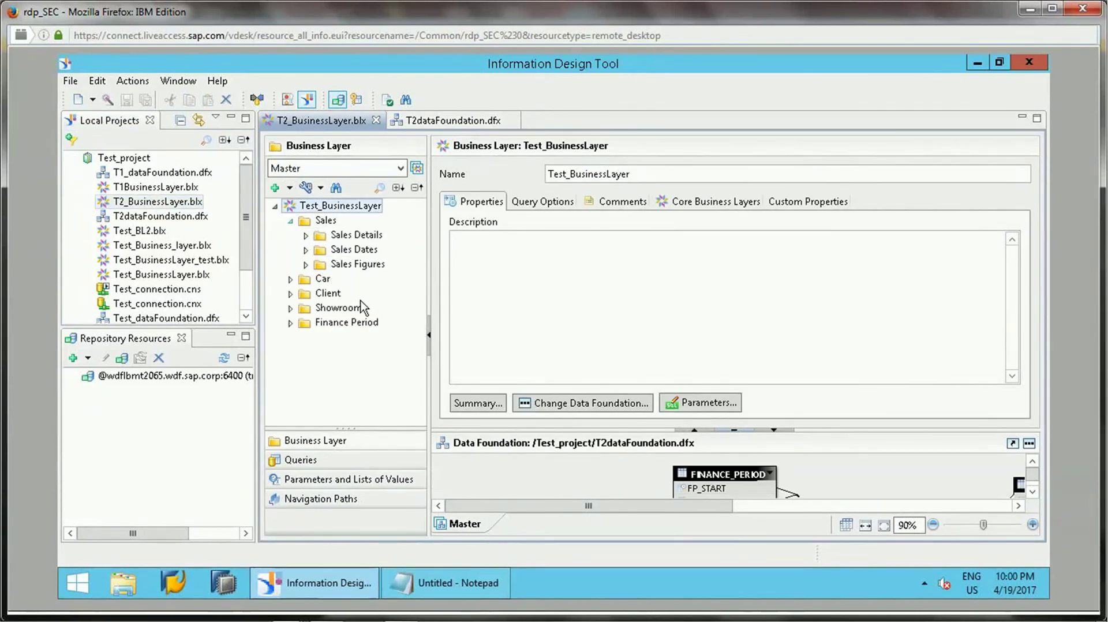
pyautogui.click(306, 265)
pyautogui.click(387, 281)
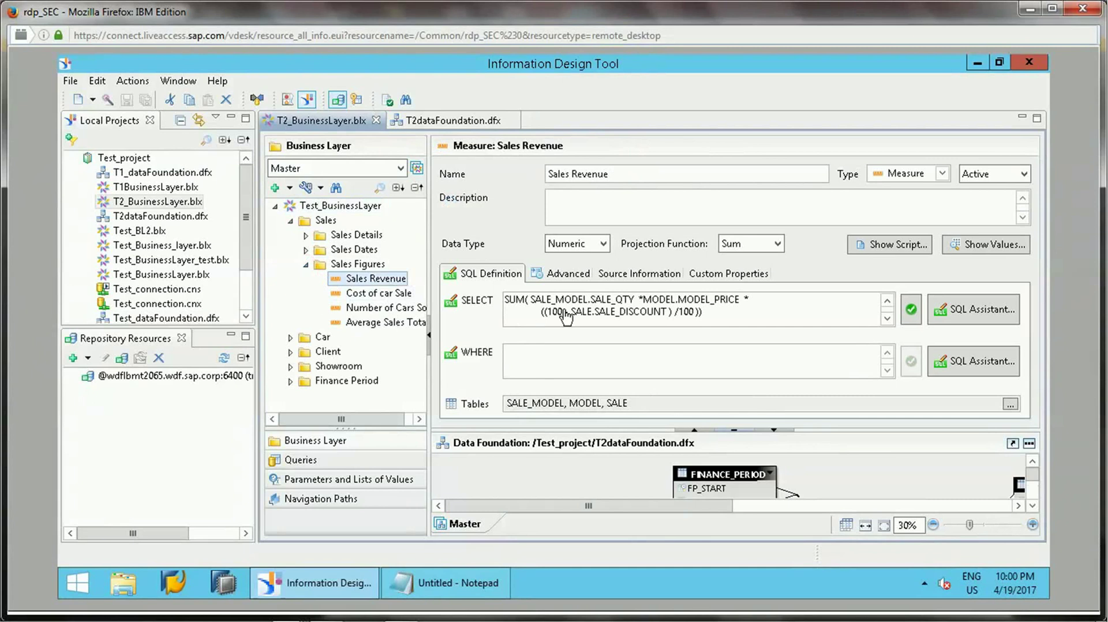
# Step: Select the entire Sales Revenue SELECT expression for replacement
pyautogui.click(615, 301)
pyautogui.moveTo(705, 311); pyautogui.dragTo(504, 298)
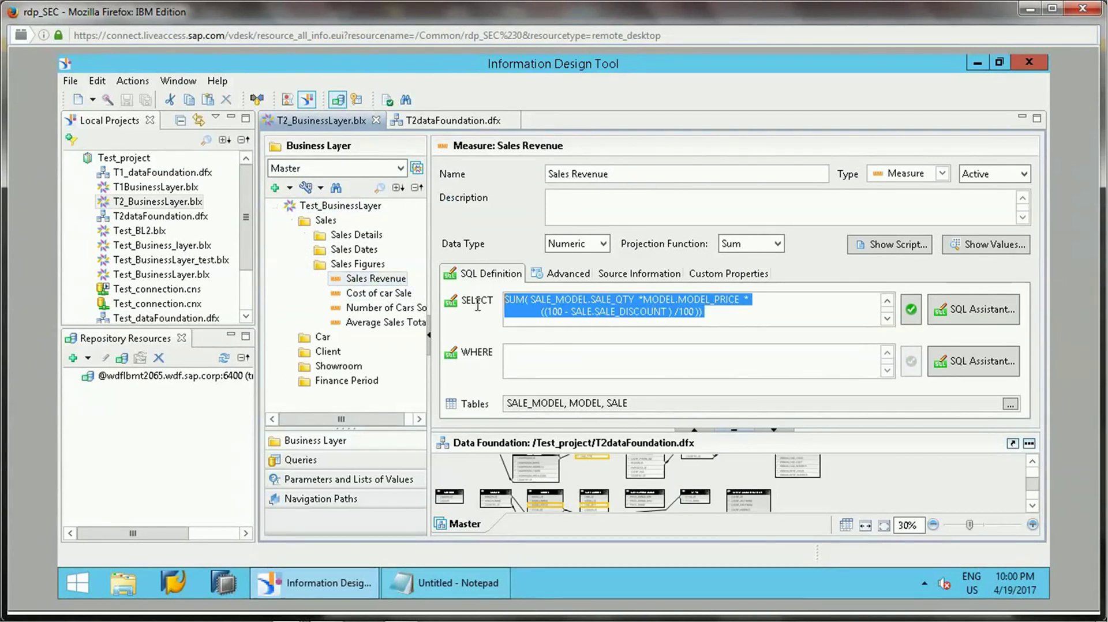
pyautogui.click(584, 313)
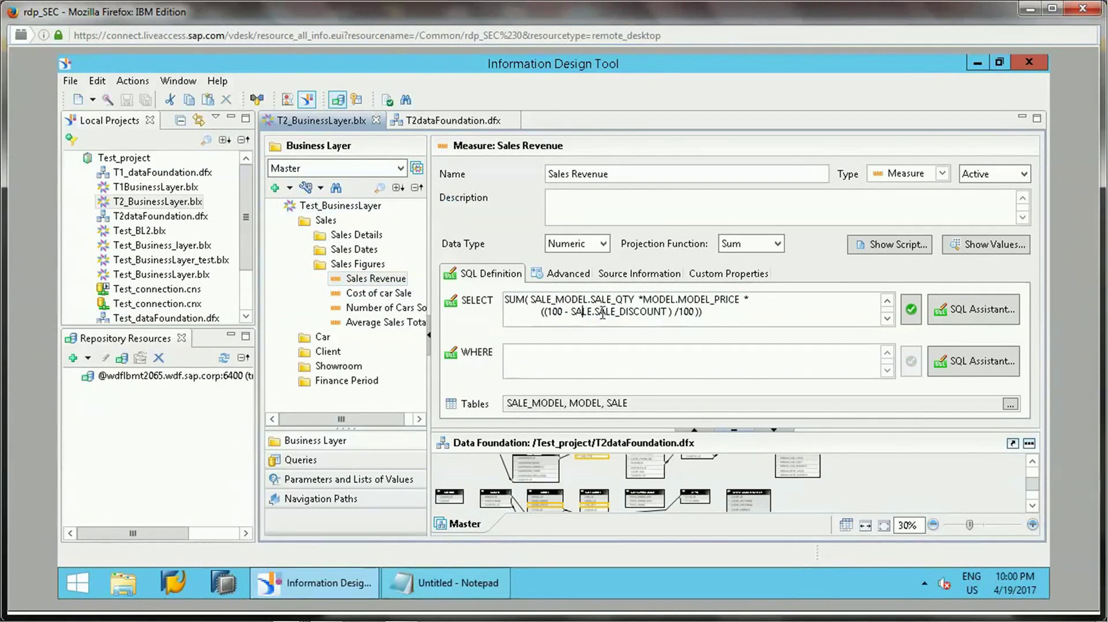
pyautogui.moveTo(708, 312); pyautogui.dragTo(510, 298)
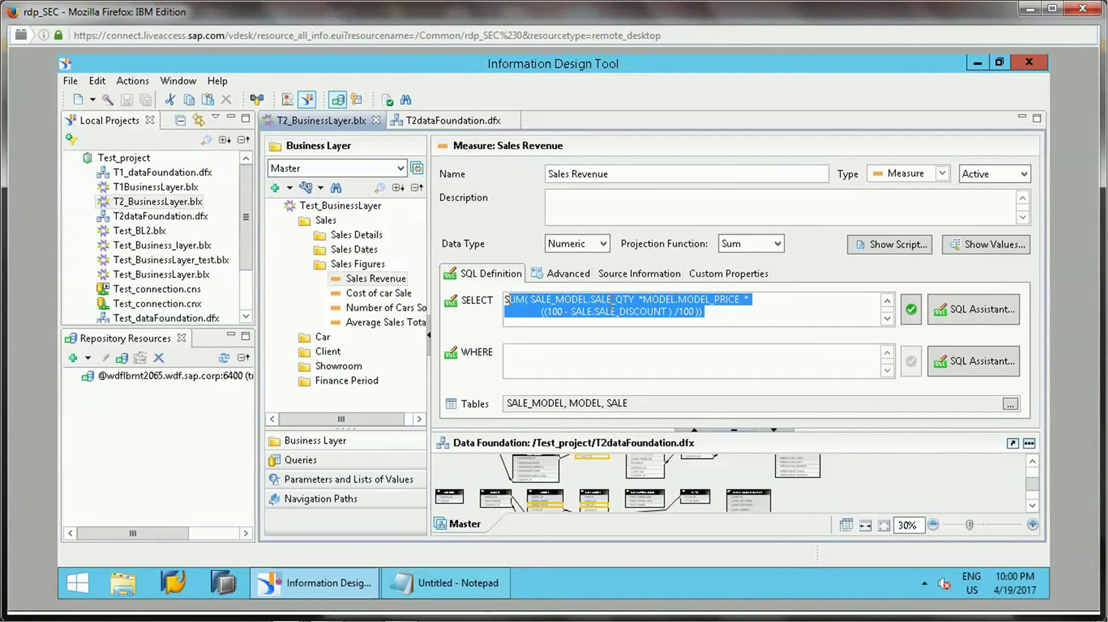
pyautogui.click(508, 299)
pyautogui.moveTo(706, 312); pyautogui.dragTo(484, 301)
pyautogui.click(634, 315)
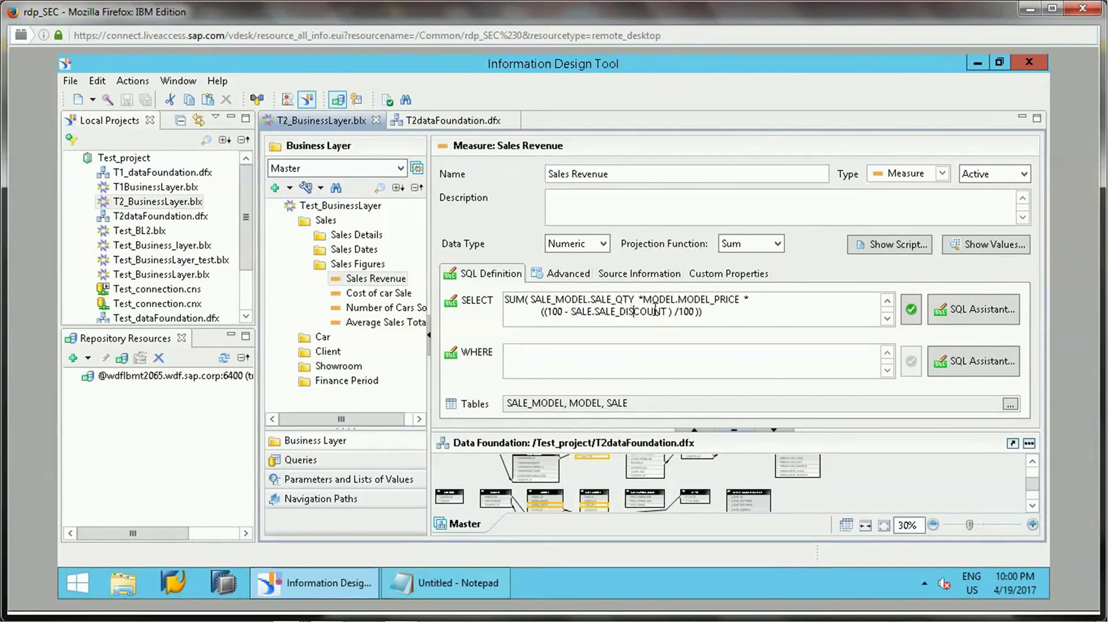
pyautogui.moveTo(705, 313); pyautogui.dragTo(500, 295)
pyautogui.click(582, 312)
pyautogui.moveTo(705, 312); pyautogui.dragTo(497, 295)
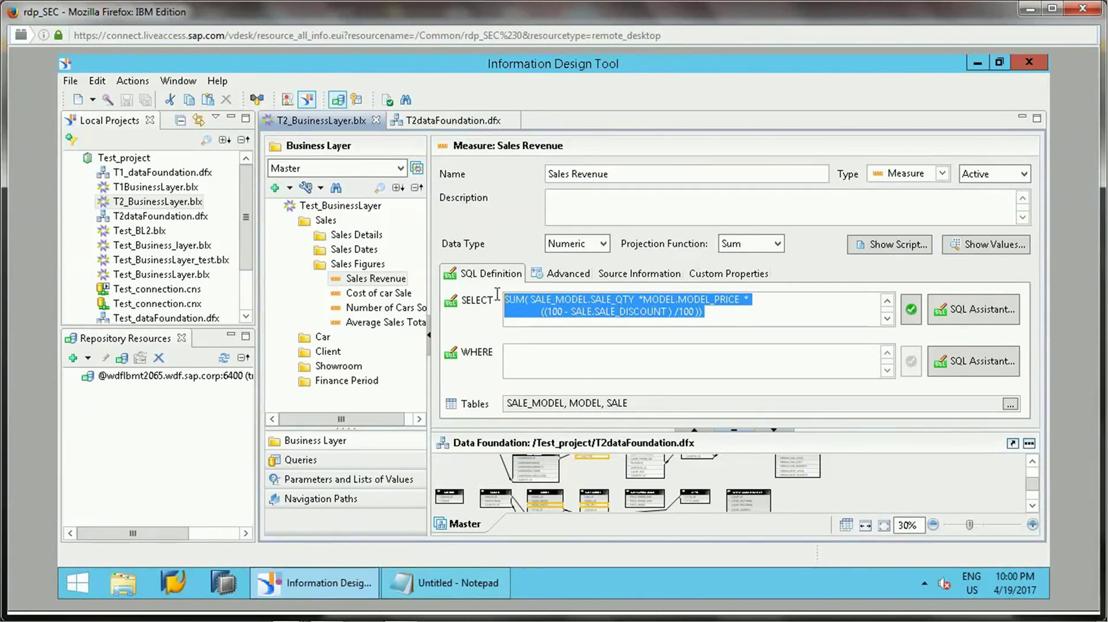
pyautogui.click(456, 581)
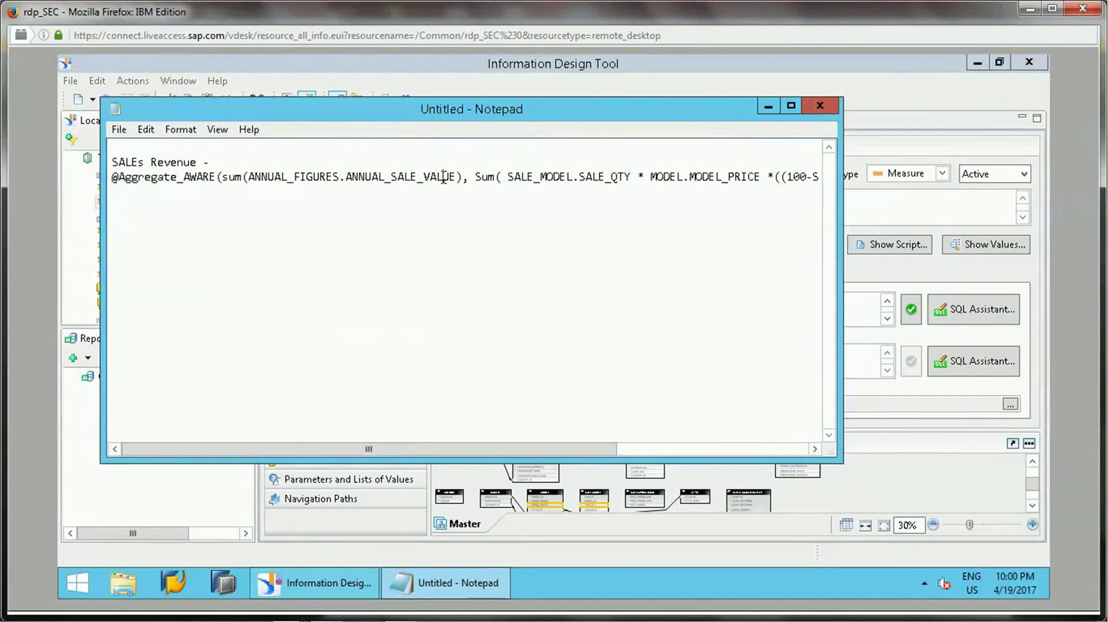
pyautogui.press('Home')
pyautogui.hotkey('shift', 'End')
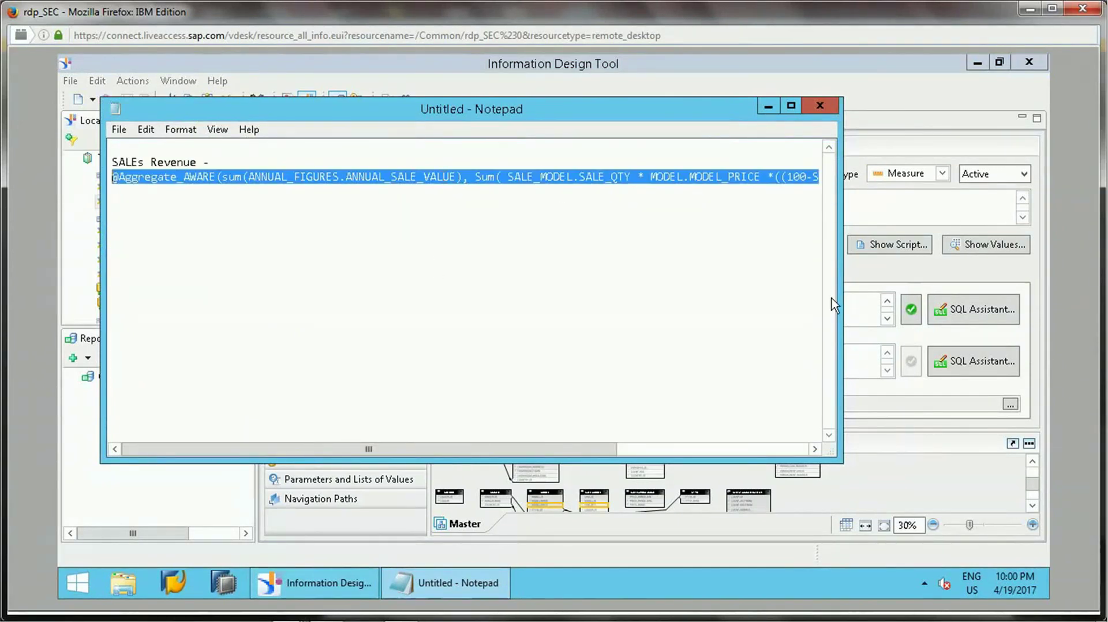
pyautogui.click(854, 315)
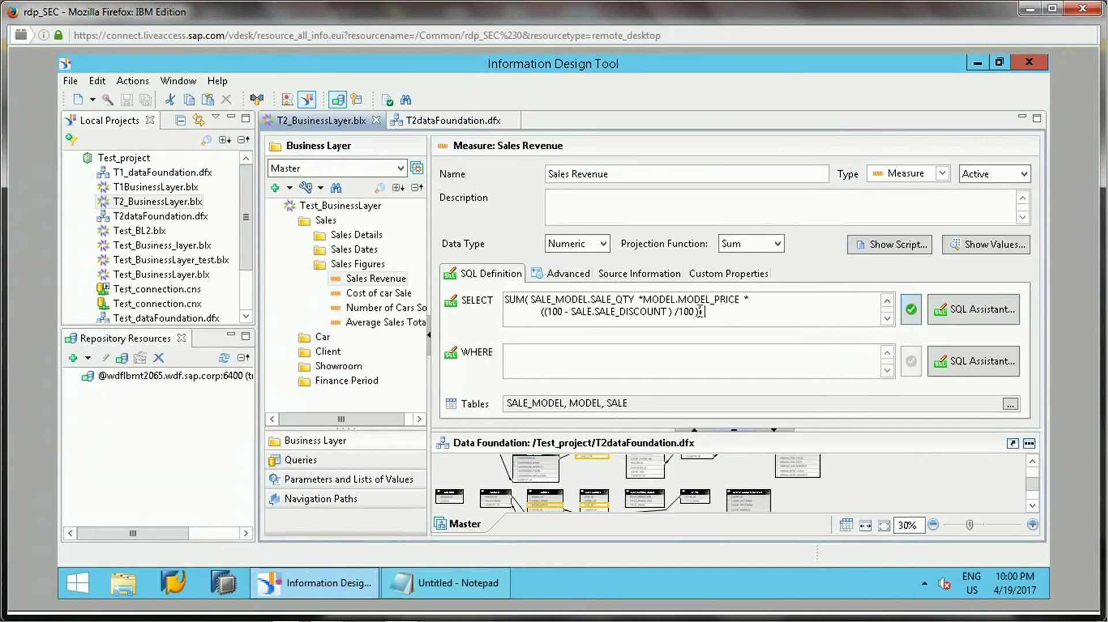
pyautogui.moveTo(704, 313); pyautogui.dragTo(584, 300)
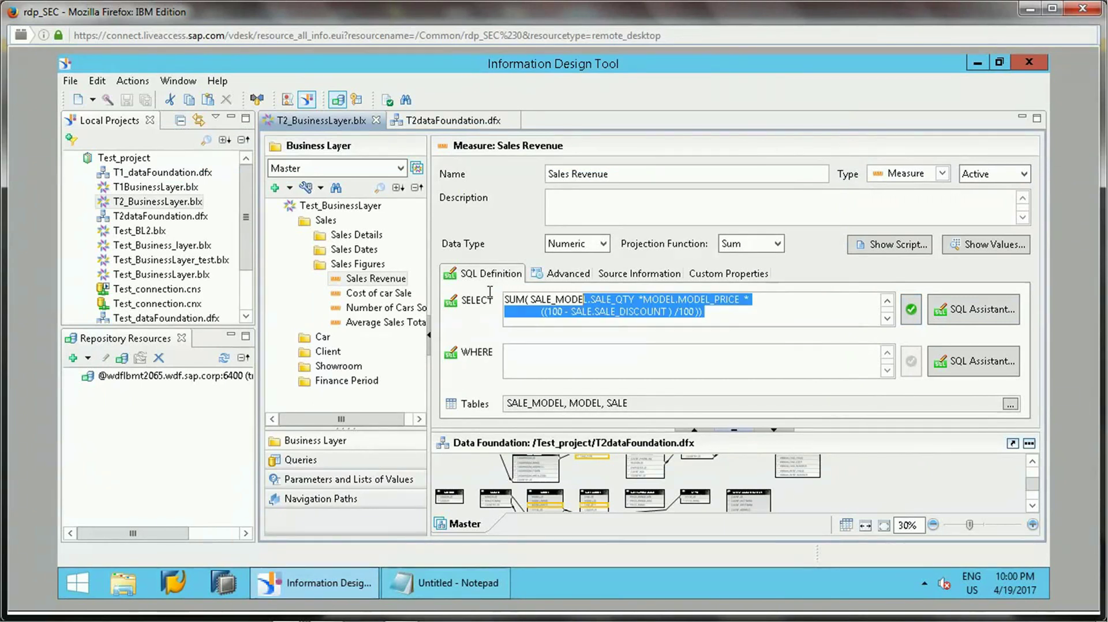
pyautogui.click(608, 302)
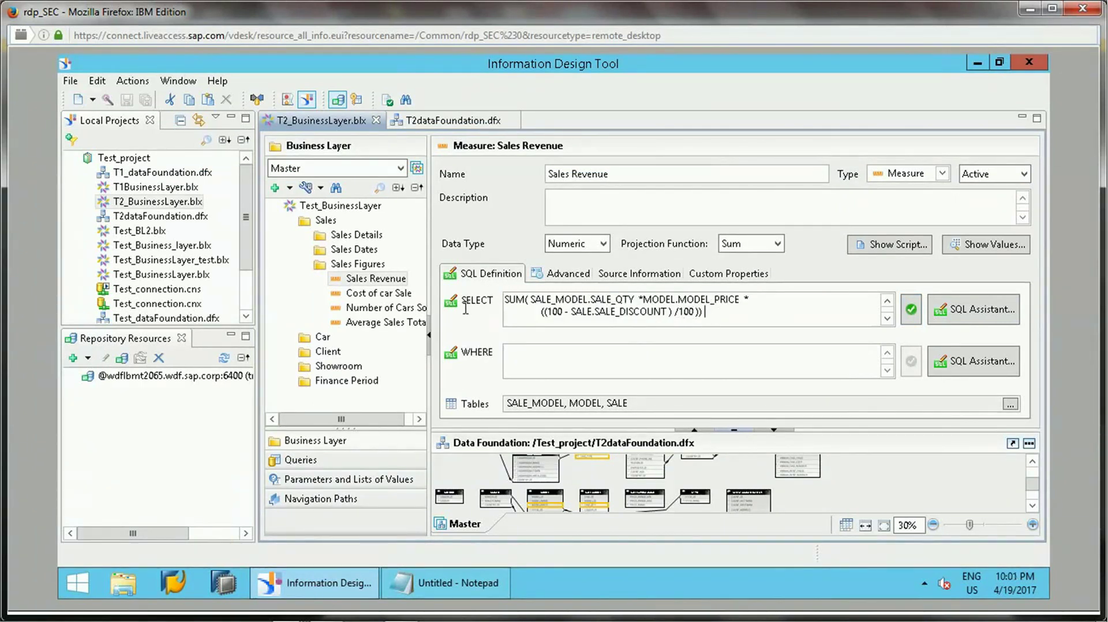
pyautogui.hotkey('ctrl', 'a')
pyautogui.write('( SALE_MODEL.SALE_QTY * MODEL.MODEL_PRICE *((100-SALE.SALE_DISCOUNT) /100))')
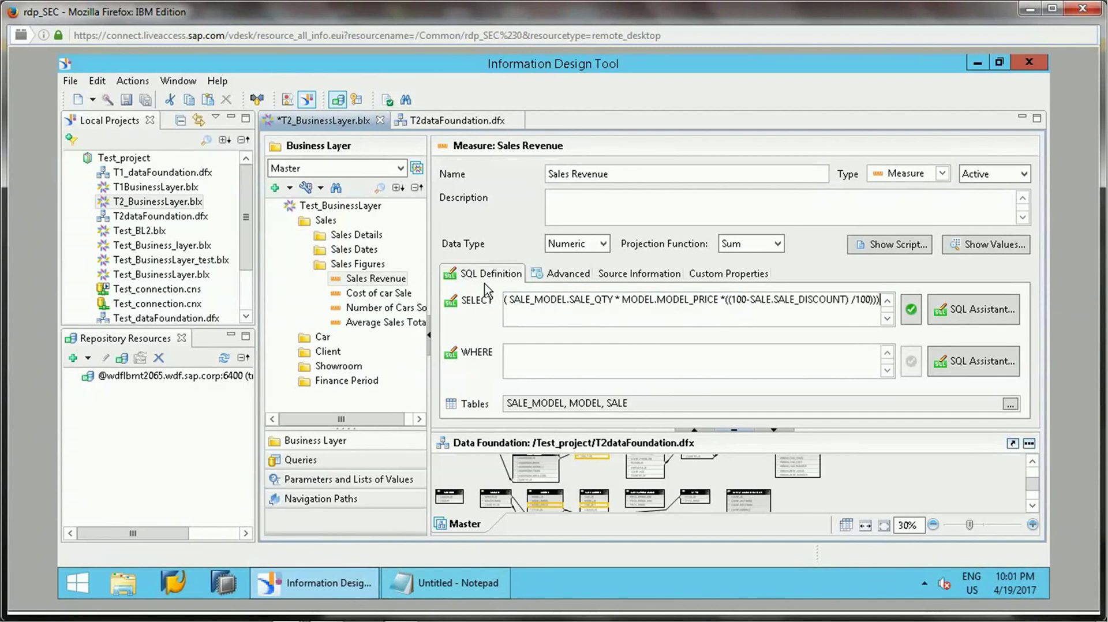
pyautogui.hotkey('ctrl', 'z')
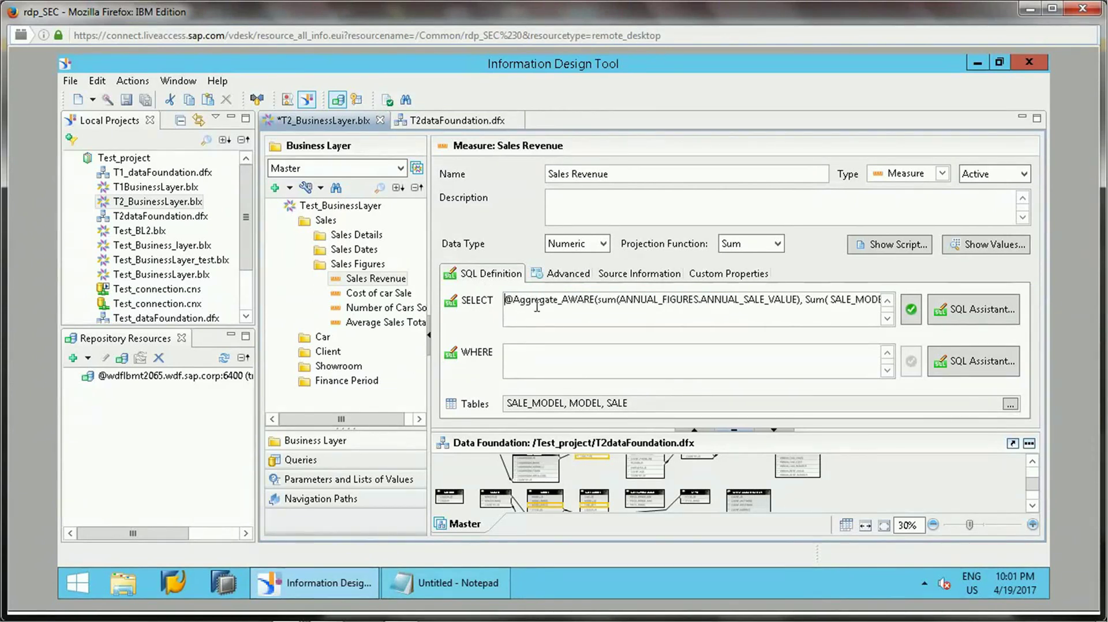
pyautogui.moveTo(511, 305); pyautogui.dragTo(504, 305)
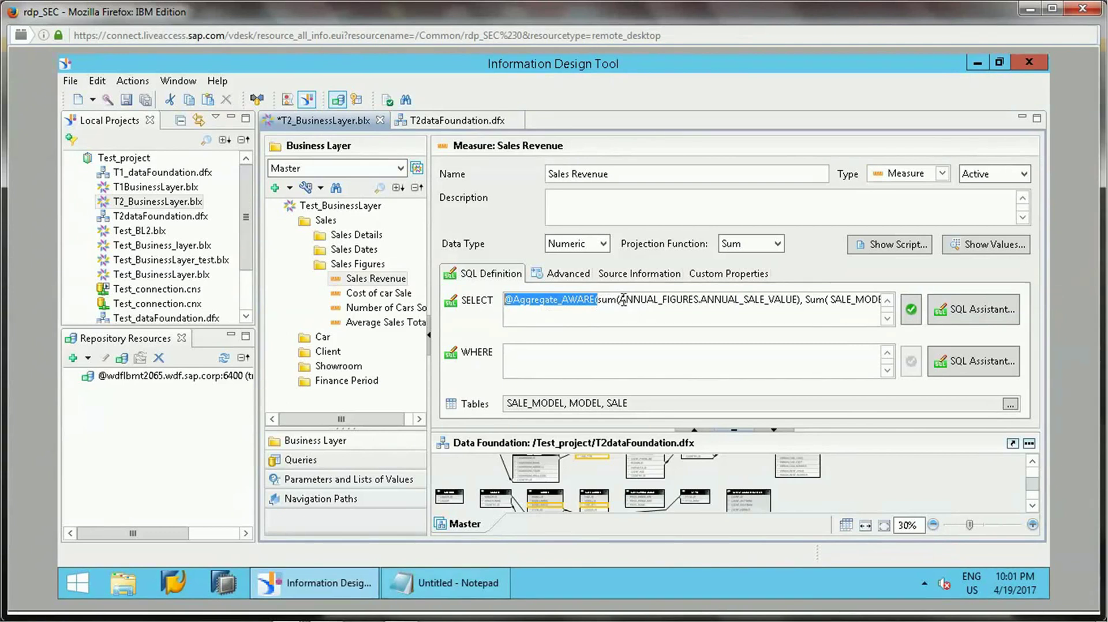
pyautogui.moveTo(619, 300); pyautogui.dragTo(799, 304)
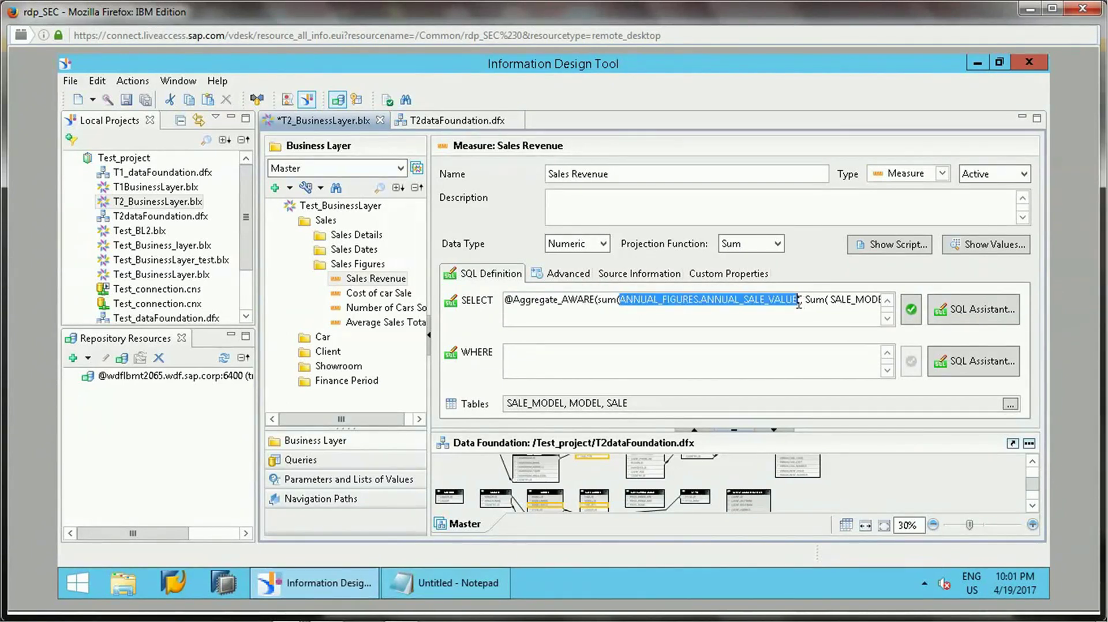
pyautogui.click(660, 305)
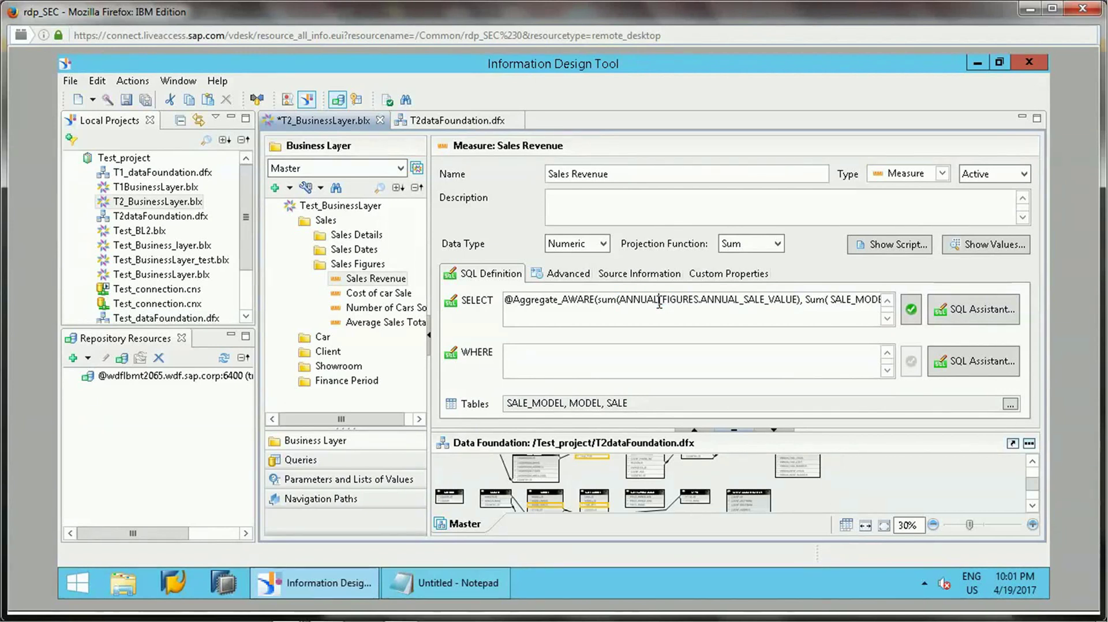
pyautogui.click(834, 301)
pyautogui.press('Right')
pyautogui.press('Right')
pyautogui.press('Right')
pyautogui.press('Right')
pyautogui.press('Right')
pyautogui.press('Right')
pyautogui.press('Right')
pyautogui.press('Right')
pyautogui.press('Right')
pyautogui.press('Right')
pyautogui.press('Right')
pyautogui.press('Right')
pyautogui.press('Right')
pyautogui.press('Right')
pyautogui.press('Right')
pyautogui.press('Right')
pyautogui.press('Right')
pyautogui.press('Right')
pyautogui.press('Right')
pyautogui.press('Right')
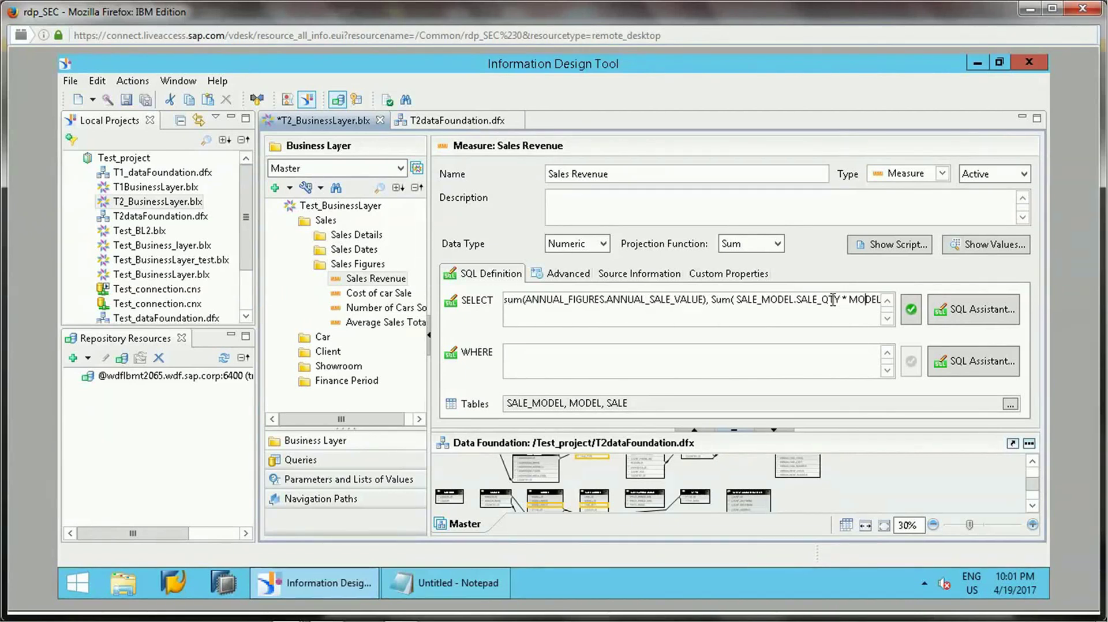
pyautogui.press('Right')
pyautogui.press('Right')
pyautogui.press('Right')
pyautogui.press('Right')
pyautogui.press('Right')
pyautogui.press('Right')
pyautogui.press('Right')
pyautogui.press('Right')
pyautogui.press('Right')
pyautogui.press('Right')
pyautogui.press('Right')
pyautogui.press('Right')
pyautogui.press('Right')
pyautogui.press('Right')
pyautogui.press('Right')
pyautogui.press('Right')
pyautogui.press('Right')
pyautogui.press('Right')
pyautogui.press('Right')
pyautogui.press('Right')
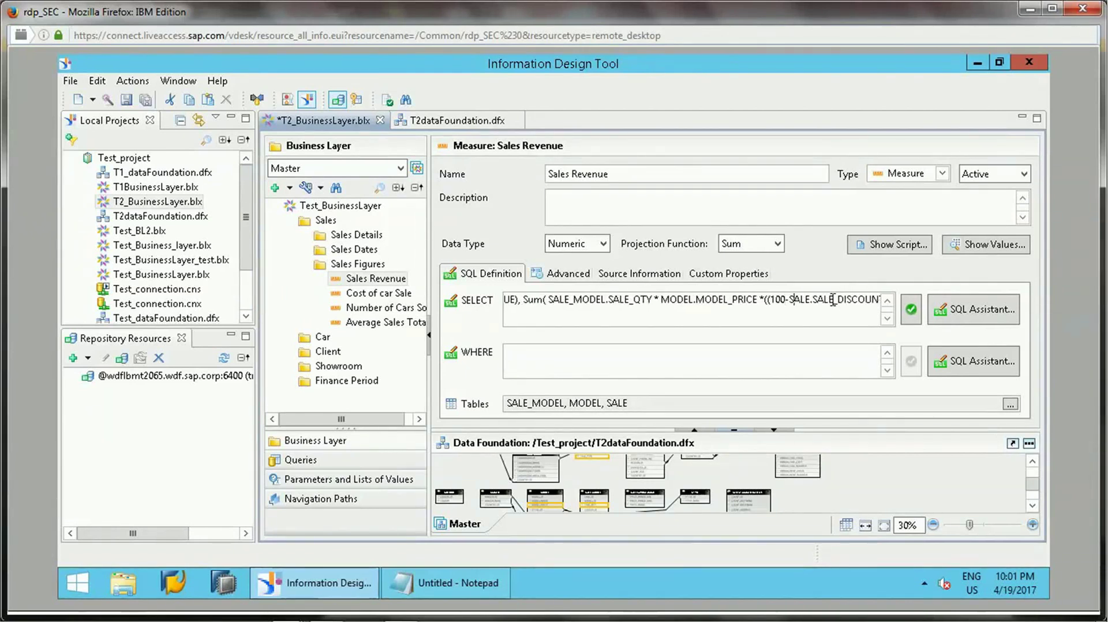
pyautogui.press('Down')
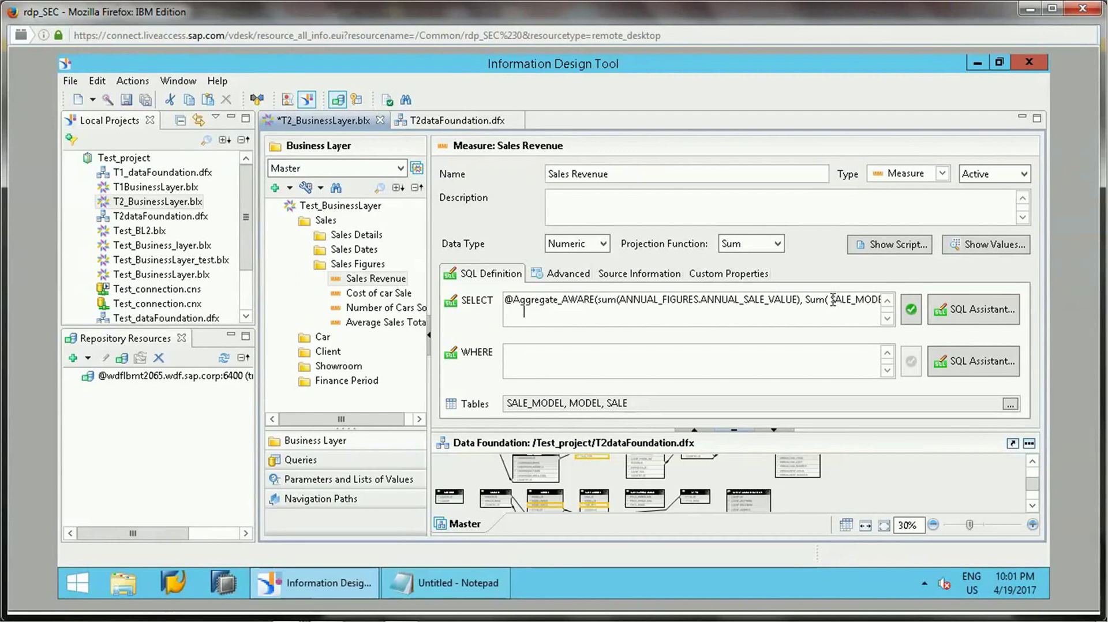
# Step: Validate the new SELECT expression and save the business layer
pyautogui.click(913, 310)
pyautogui.click(679, 336)
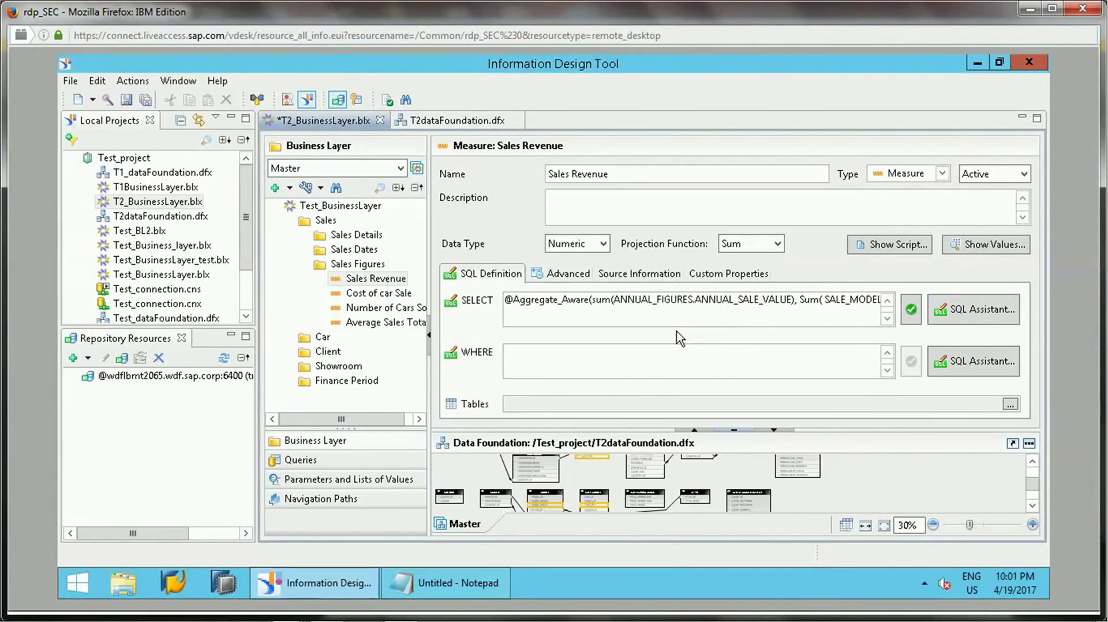
pyautogui.click(127, 100)
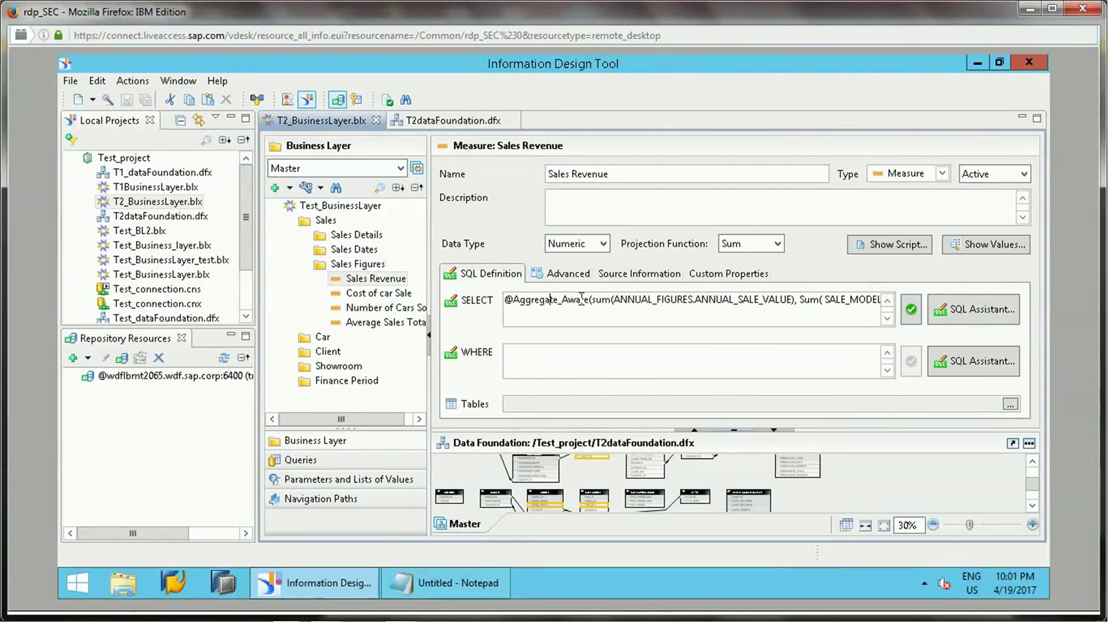
pyautogui.moveTo(589, 301); pyautogui.dragTo(501, 303)
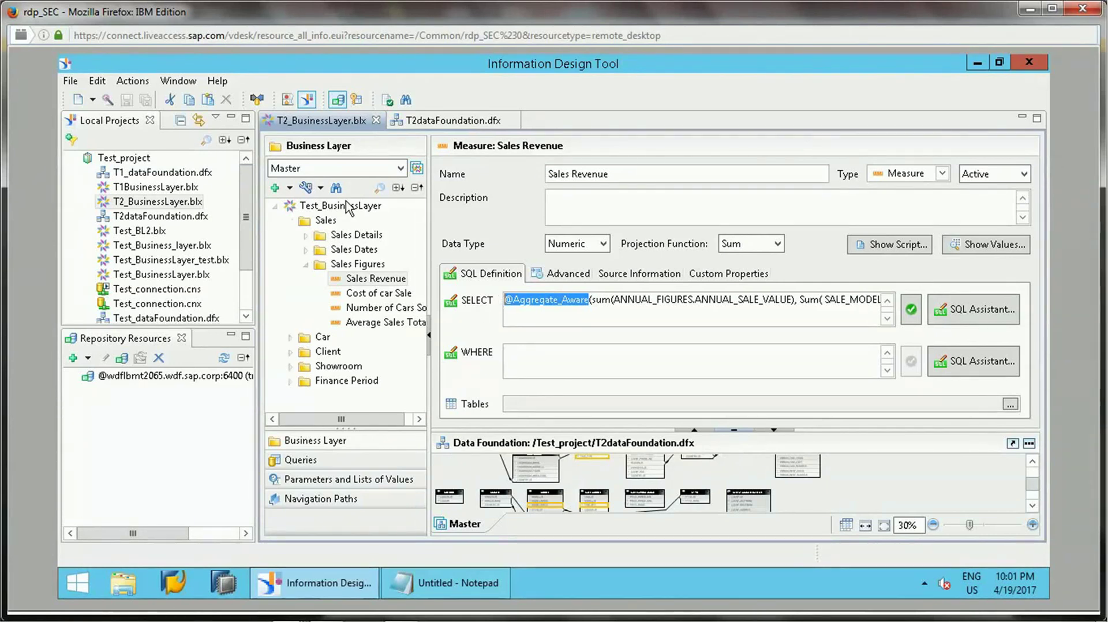
# Step: Open Set Aggregate Navigation and detect objects incompatible with ANNUAL_FIGURES
pyautogui.click(132, 80)
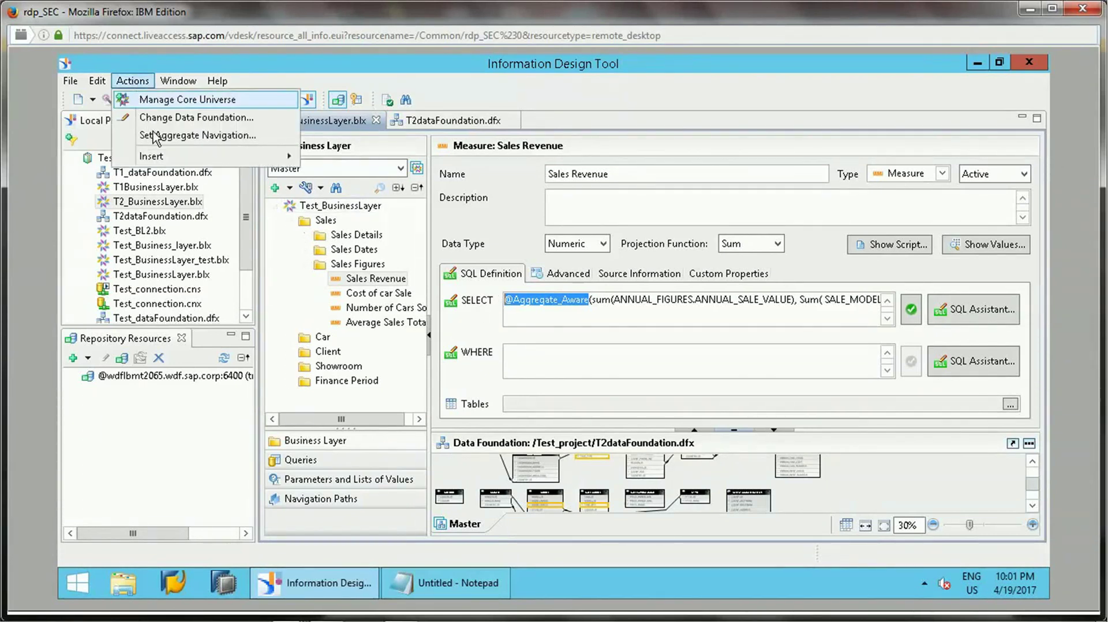
pyautogui.click(157, 138)
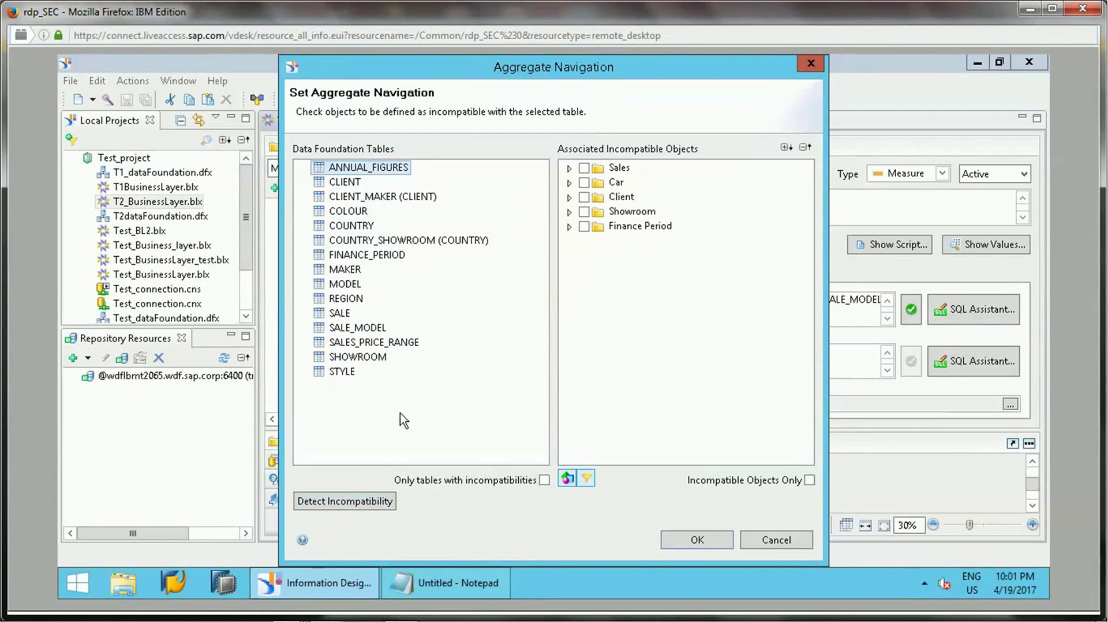
pyautogui.click(345, 501)
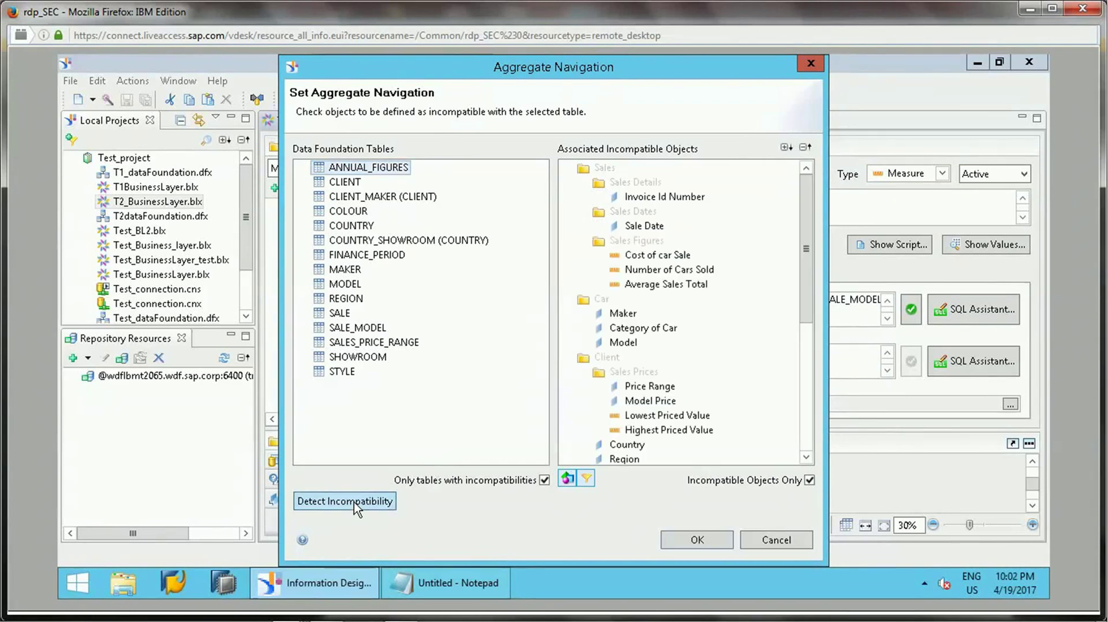
pyautogui.moveTo(806, 298); pyautogui.dragTo(807, 437)
pyautogui.click(800, 186)
# Step: Confirm Invoice Id Number, Sale Date, Cost of car Sale and Number of Cars Sold as incompatible, then apply
pyautogui.click(658, 197)
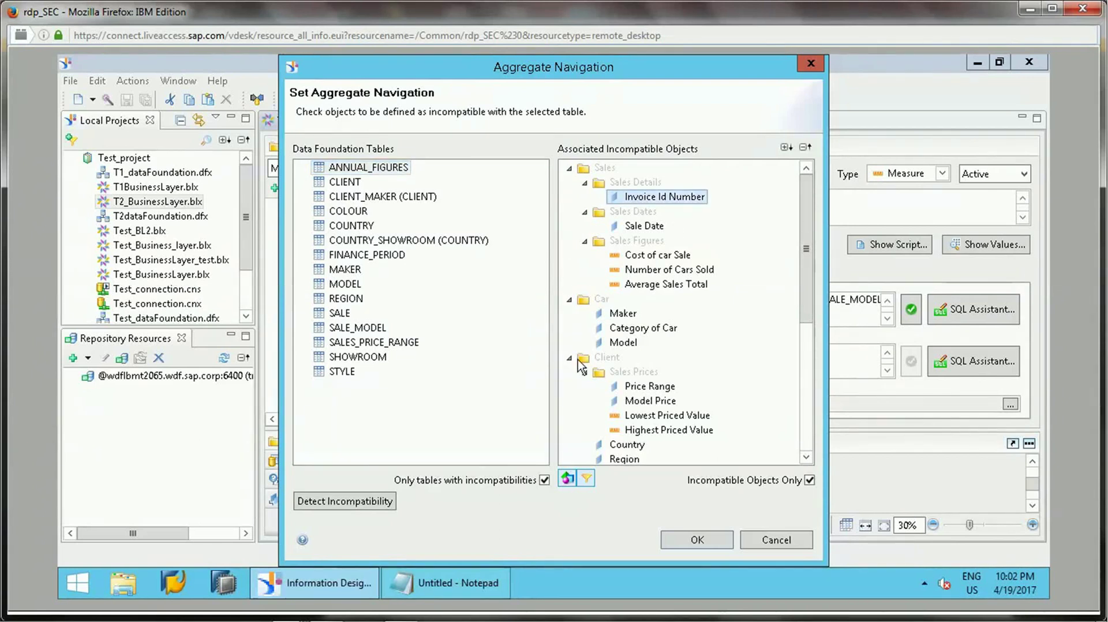
pyautogui.click(644, 226)
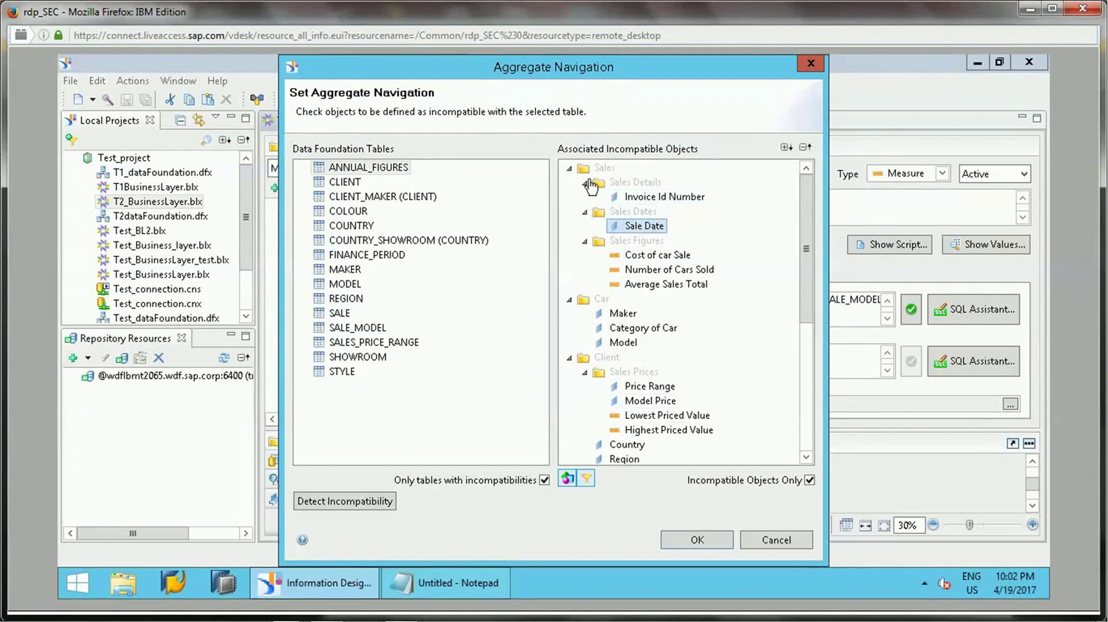
pyautogui.click(661, 255)
pyautogui.click(658, 270)
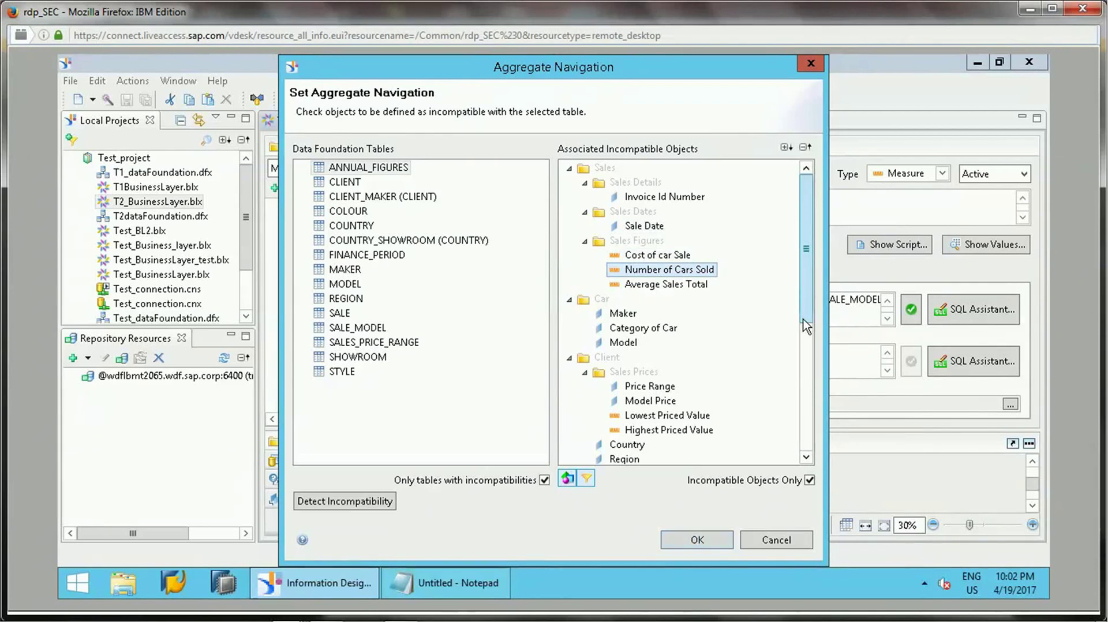
pyautogui.moveTo(803, 320); pyautogui.dragTo(815, 481)
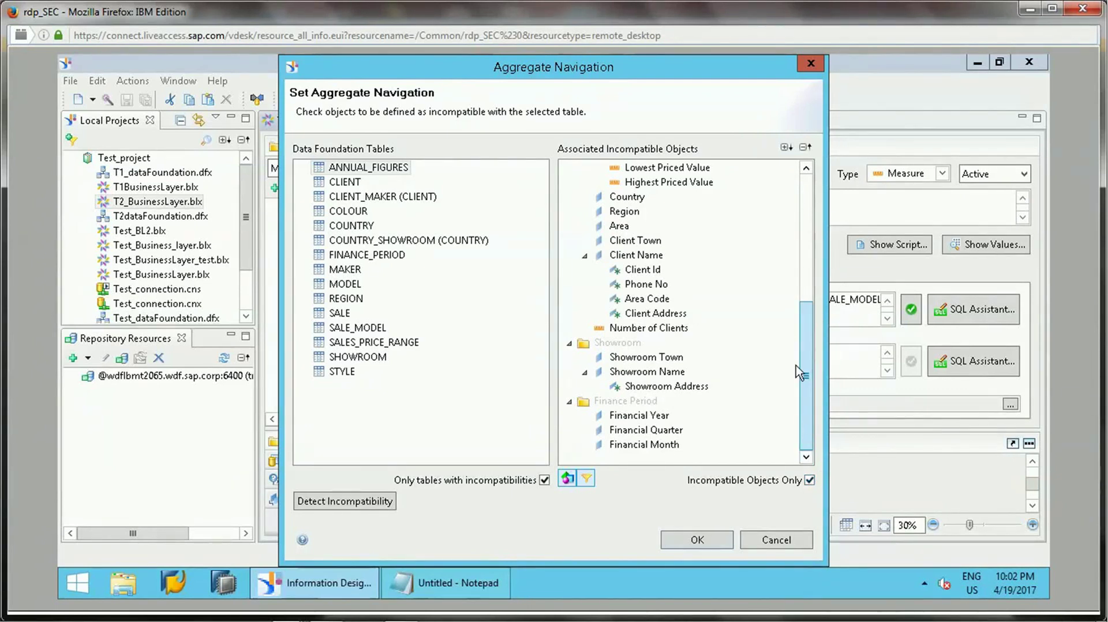
pyautogui.moveTo(797, 366); pyautogui.dragTo(789, 250)
pyautogui.scroll(3, 722, 423)
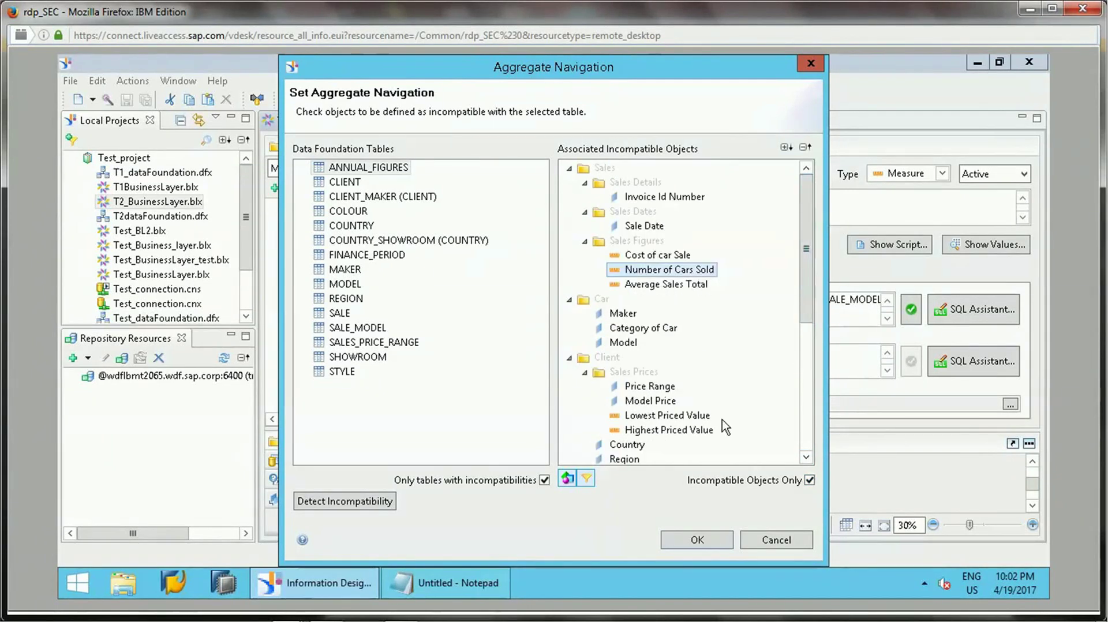
pyautogui.click(709, 538)
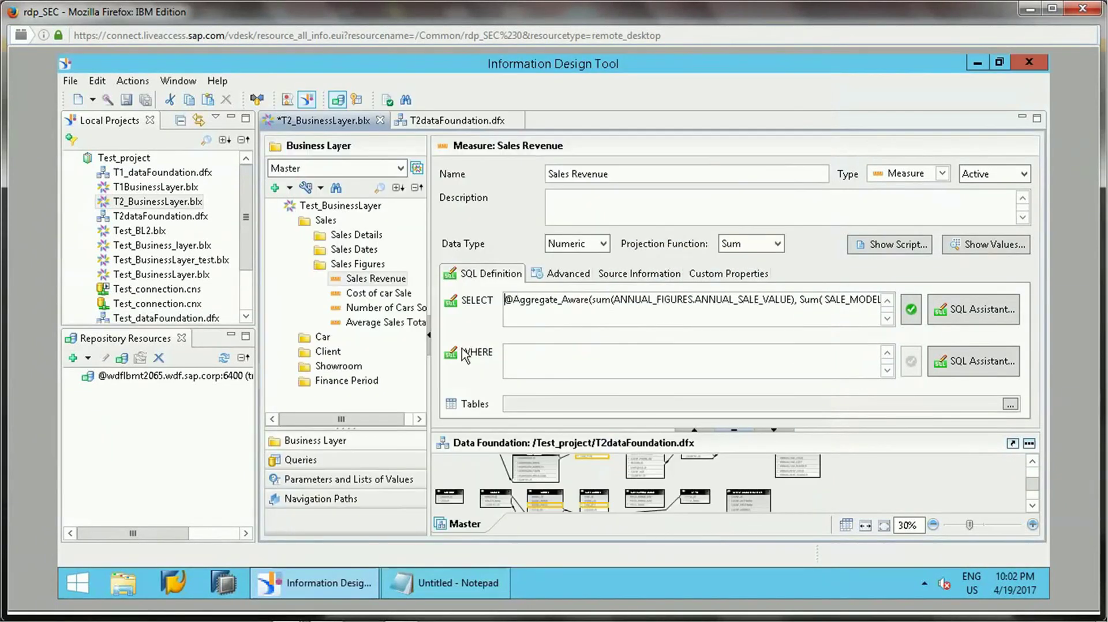
pyautogui.click(126, 100)
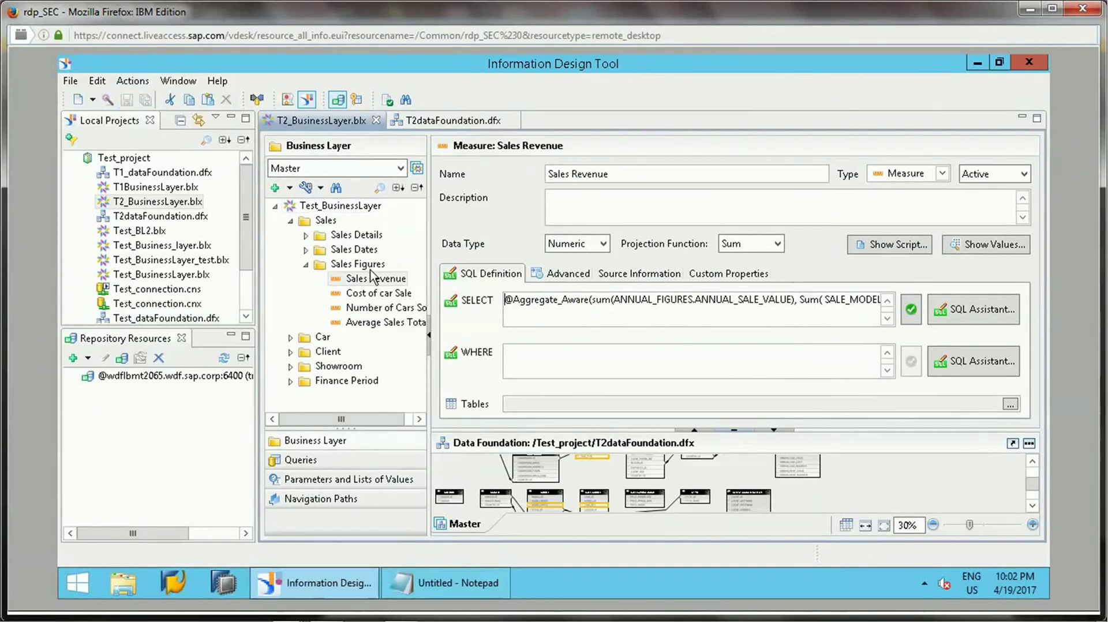
pyautogui.click(370, 293)
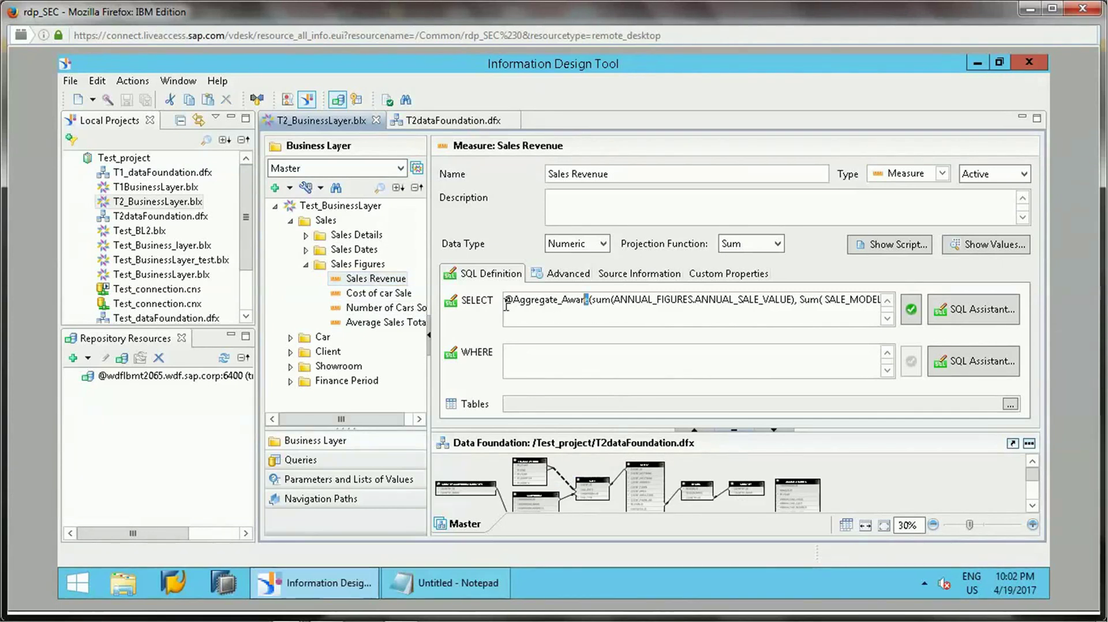
pyautogui.moveTo(507, 306); pyautogui.dragTo(500, 306)
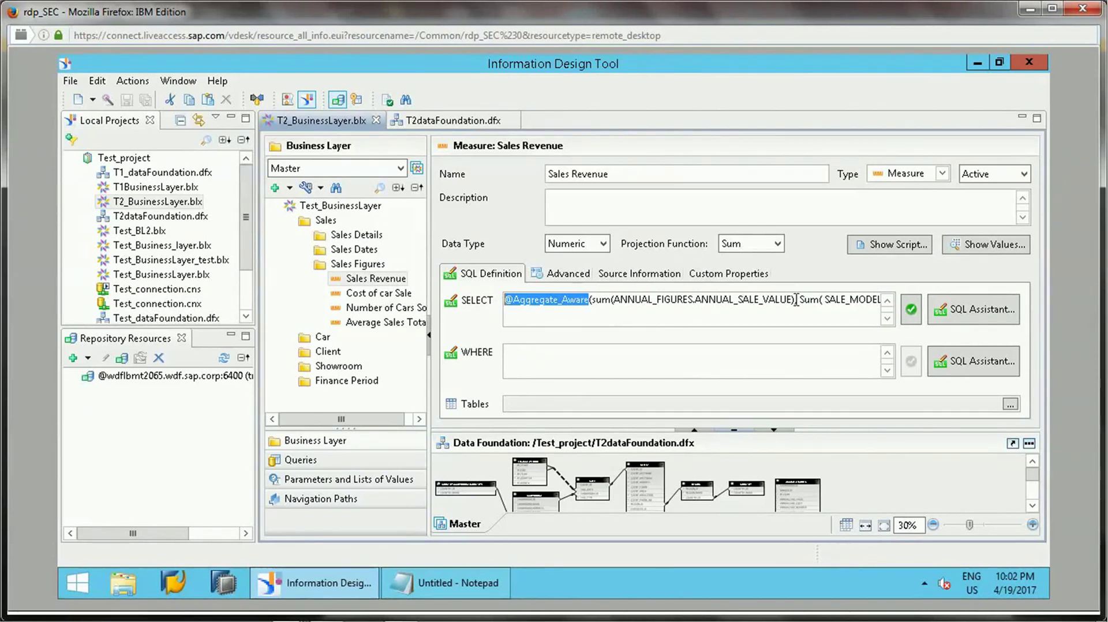
pyautogui.moveTo(796, 300); pyautogui.dragTo(674, 300)
pyautogui.click(847, 301)
pyautogui.moveTo(847, 301); pyautogui.dragTo(823, 308)
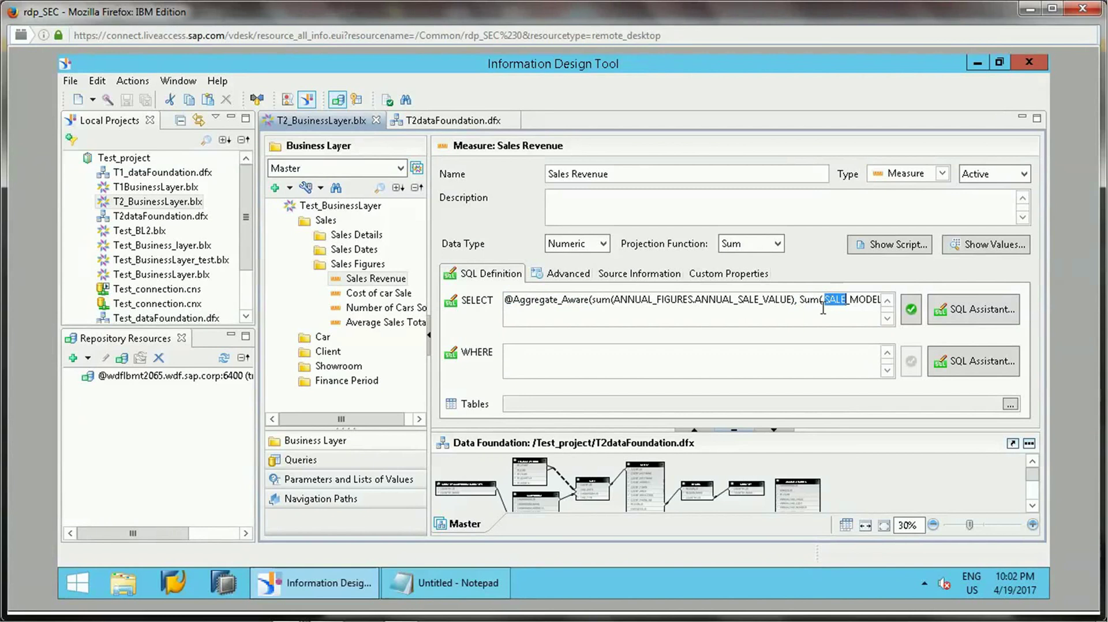
pyautogui.click(593, 325)
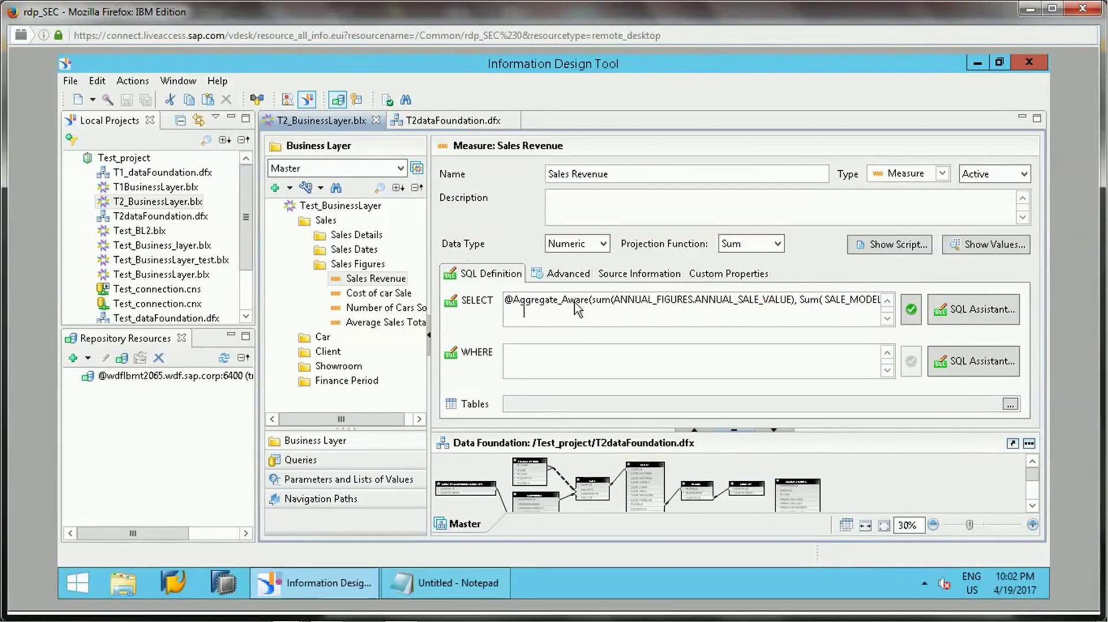